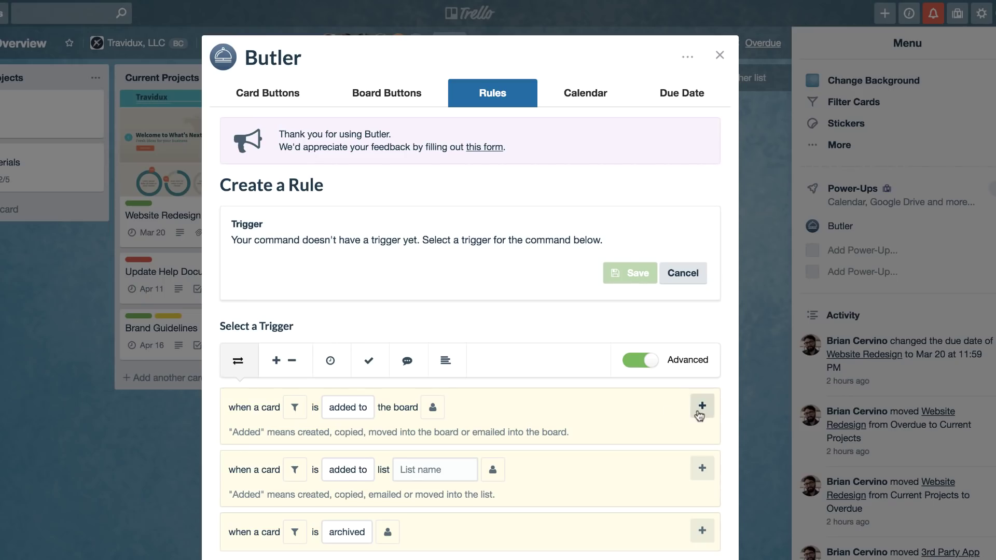
Use 'card added to the board' as the trigger and add a 'set due the next Monday' action
click(700, 410)
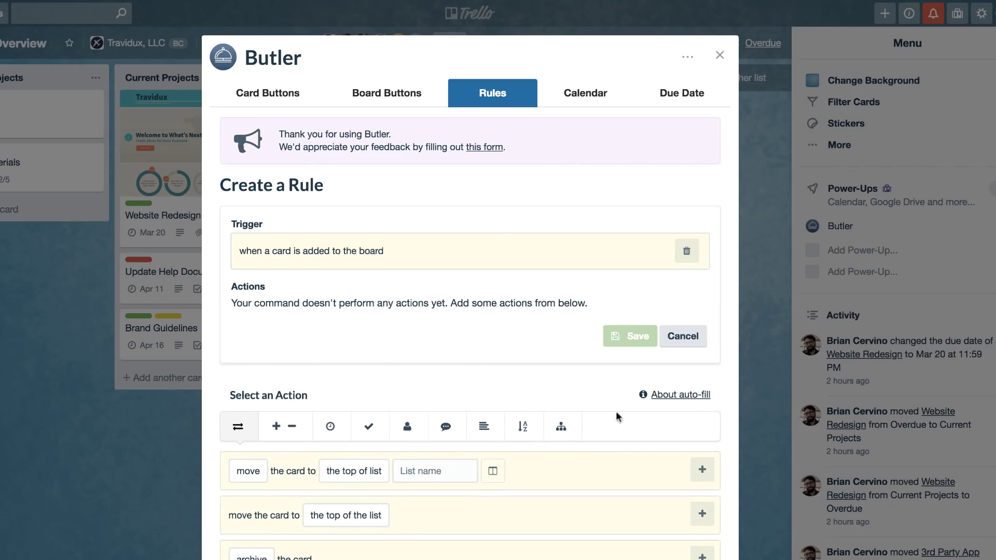
click(304, 426)
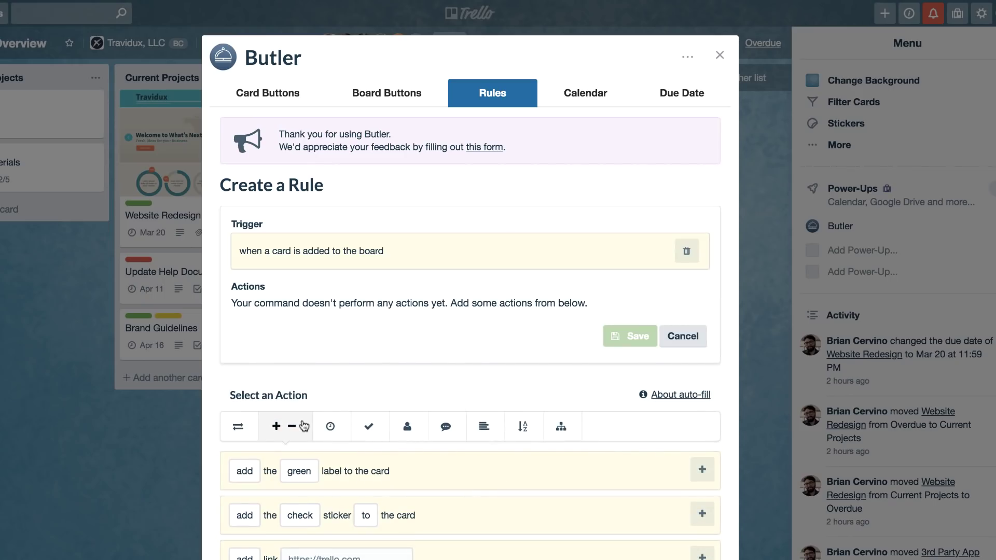
click(330, 426)
scroll(334, 430, down, 2)
click(295, 450)
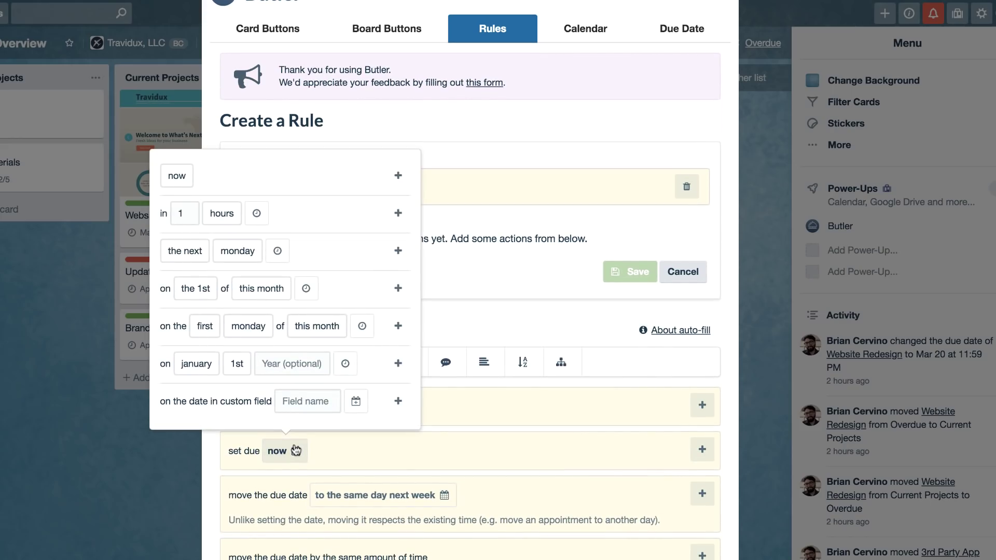
click(398, 250)
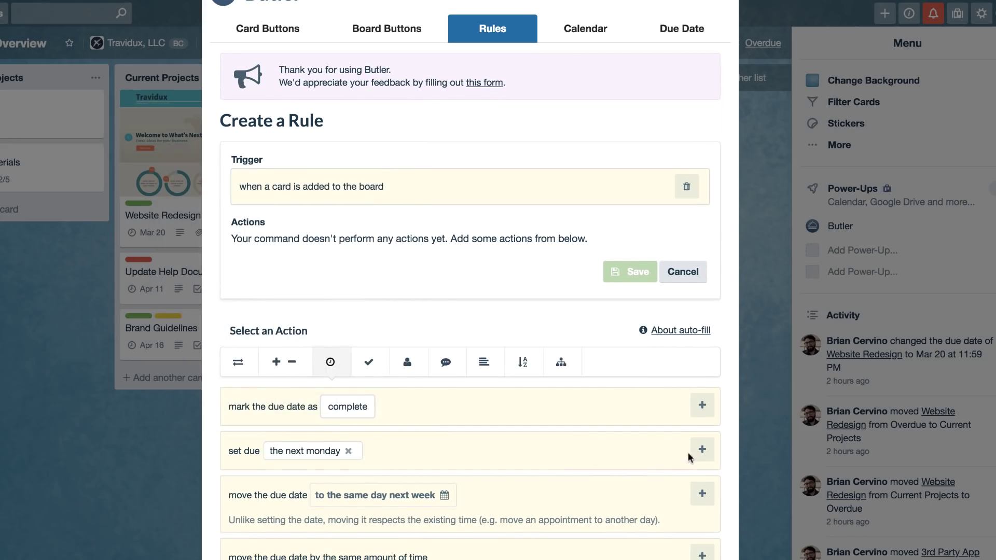
click(702, 450)
Add 'join the card' as the rule's second action
click(415, 392)
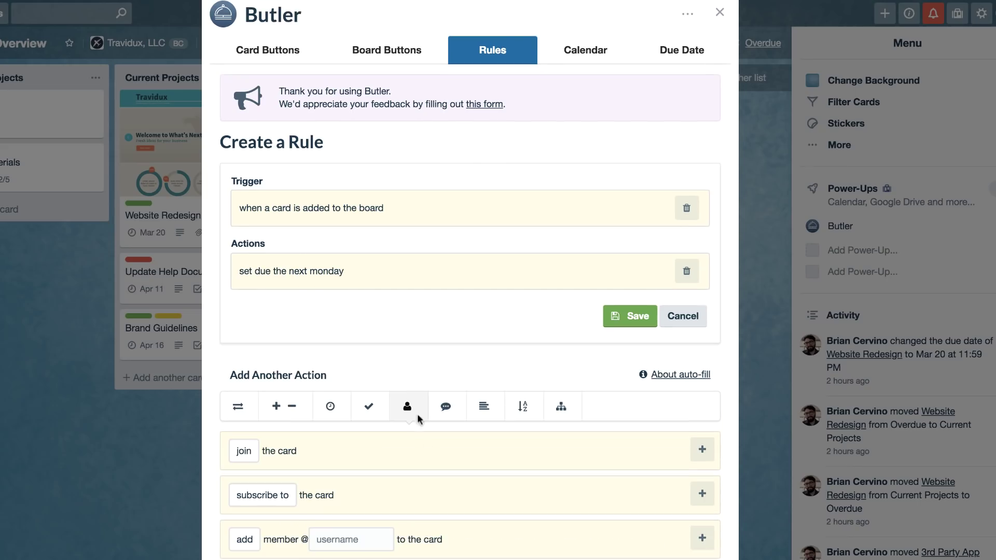
click(703, 449)
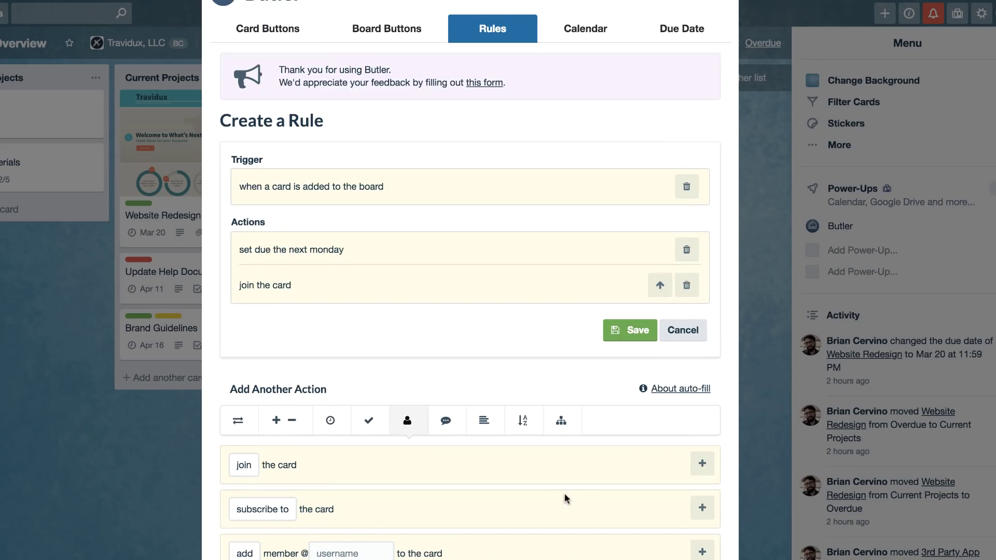
click(458, 430)
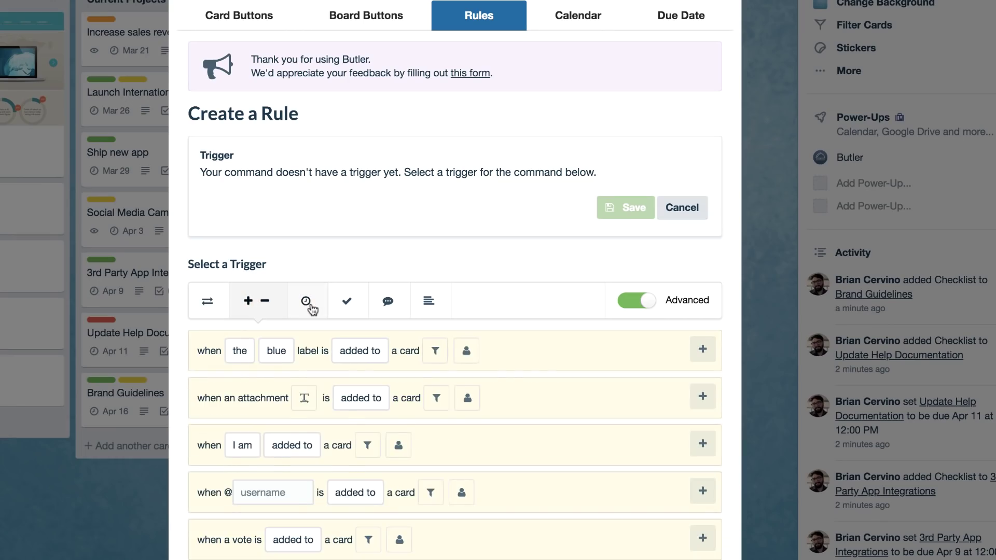
Browse the trigger categories and choose 'due date marked complete' as the trigger
click(309, 307)
click(347, 310)
click(389, 310)
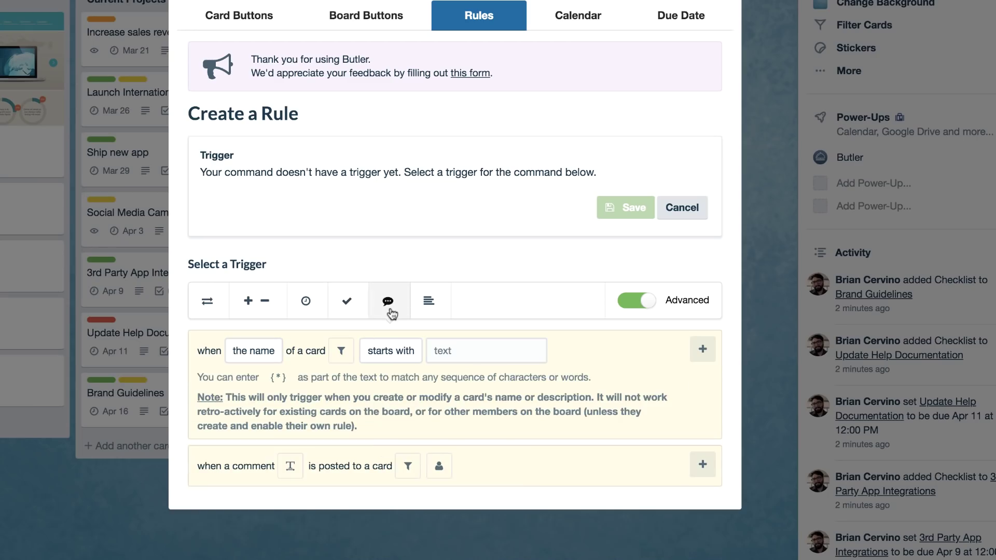
click(302, 314)
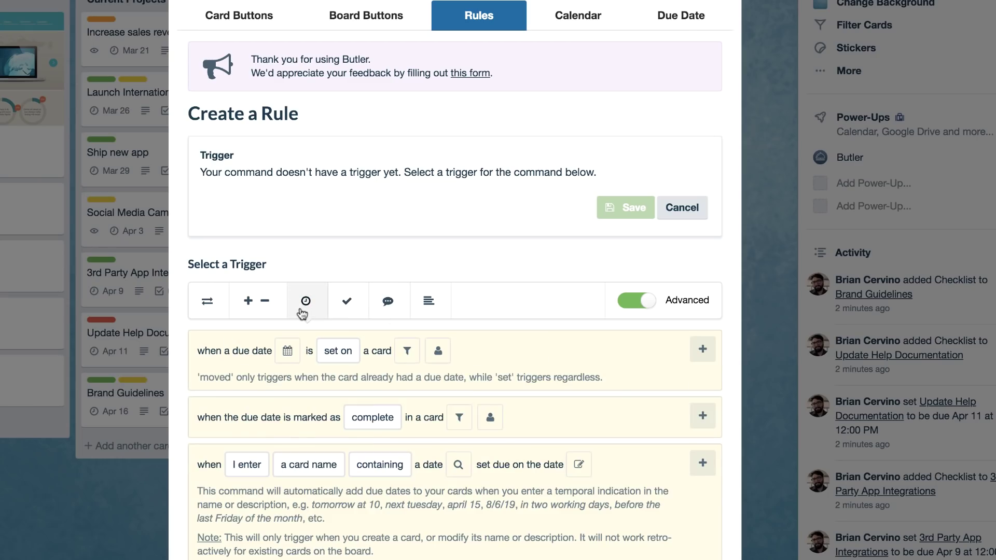
click(703, 416)
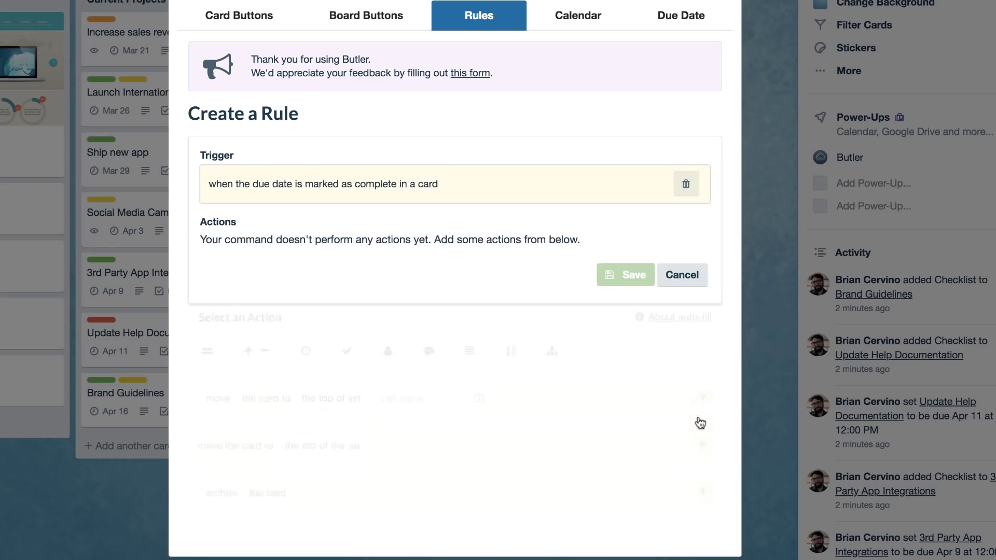
Browse the action categories: labels, due dates, checklists, members, custom fields, sorting, linked cards
click(280, 381)
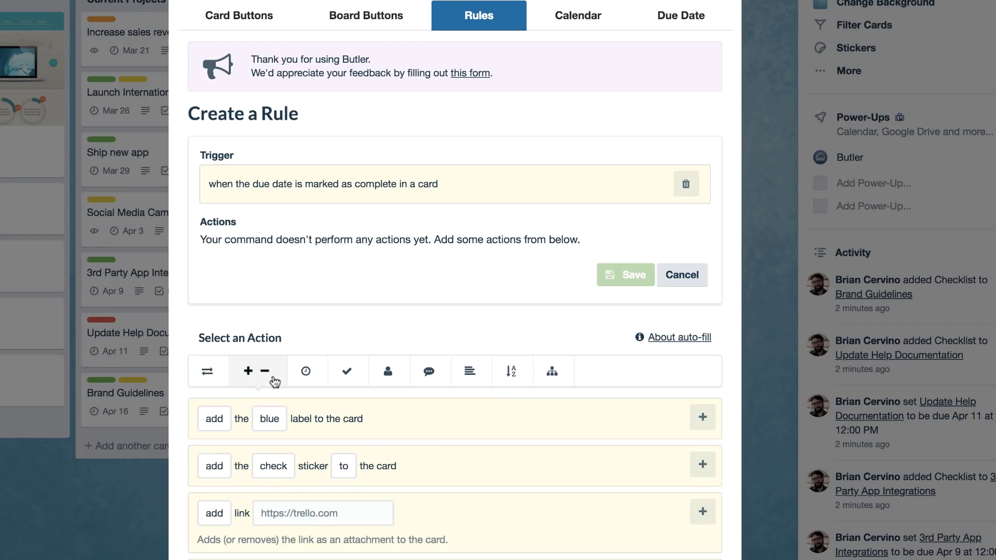
click(318, 381)
click(359, 383)
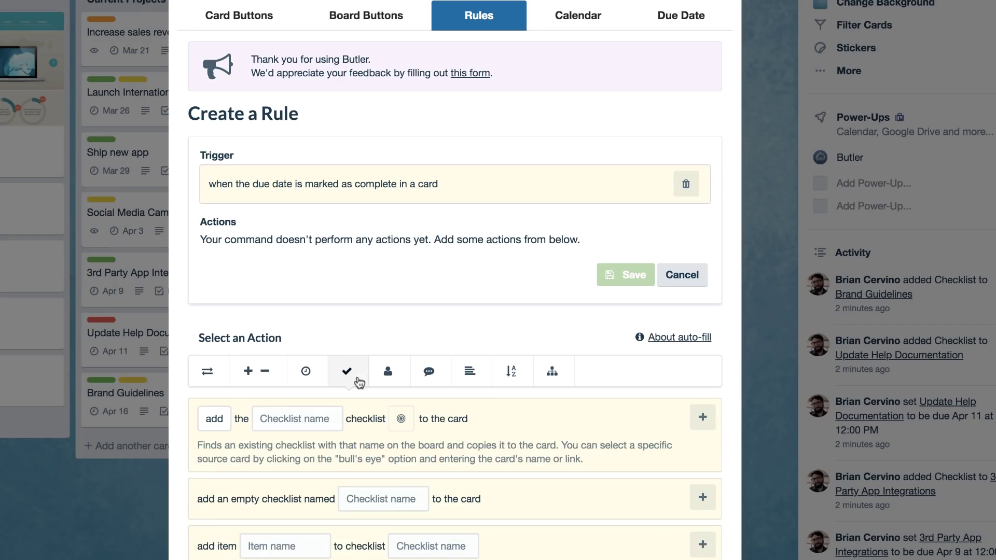
click(392, 384)
click(440, 385)
click(471, 383)
click(500, 384)
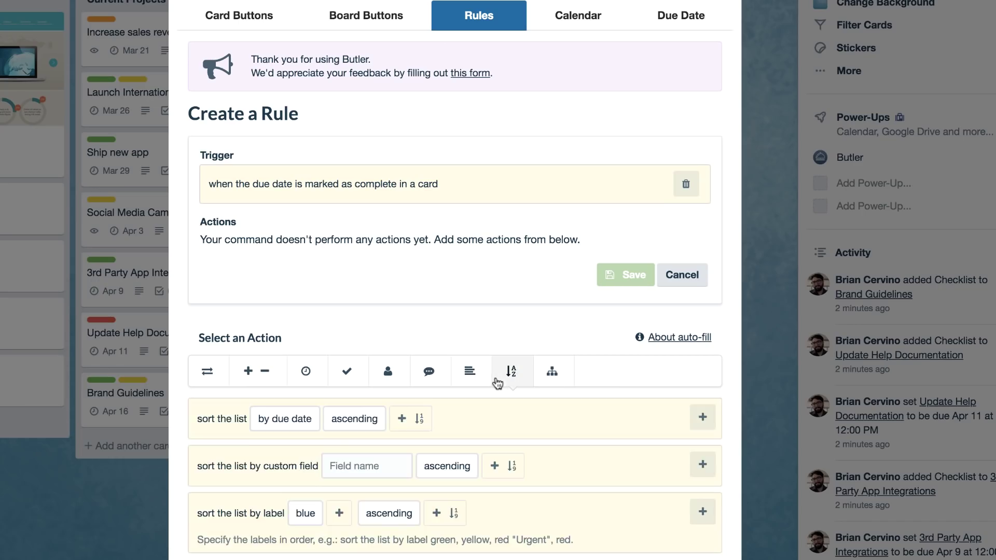
click(559, 390)
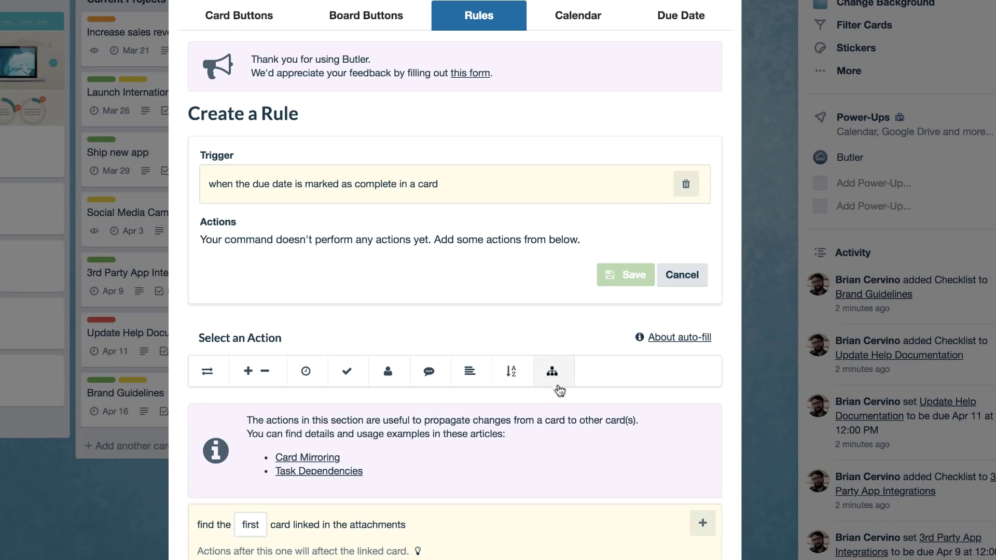
Cancel the draft rule and return to the Butler Rules list
click(681, 276)
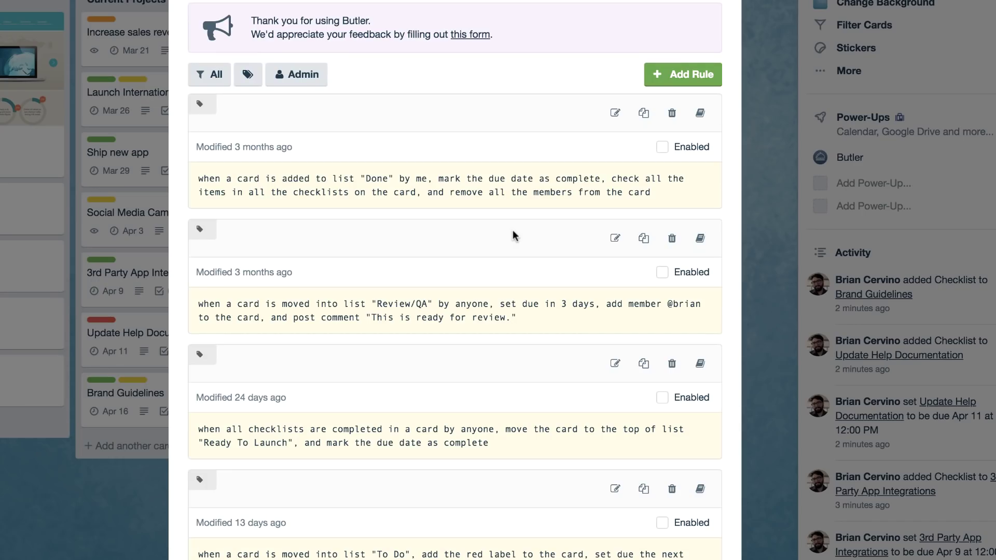
scroll(512, 234, down, 3)
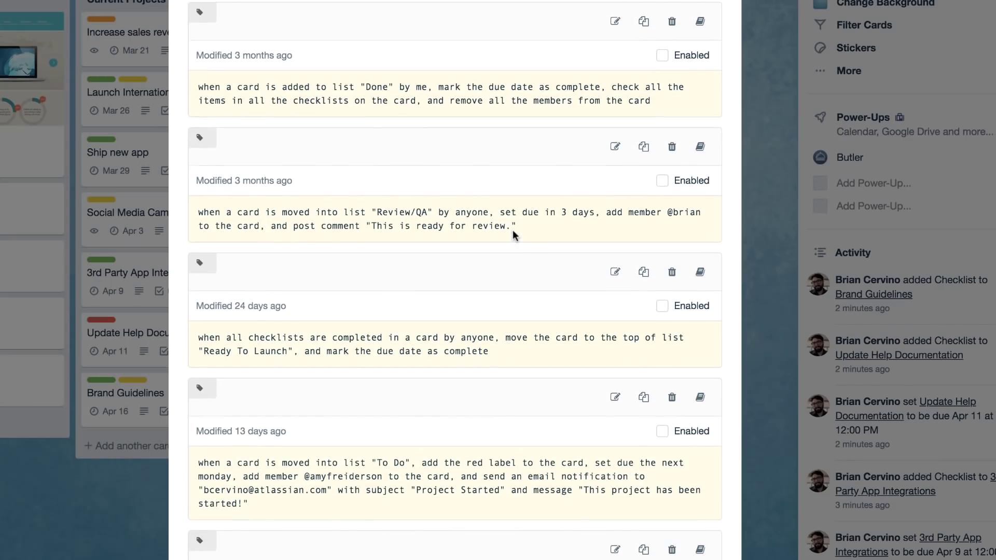
scroll(513, 235, up, 4)
Start a new rule triggered when a card is moved into the Done list
click(652, 117)
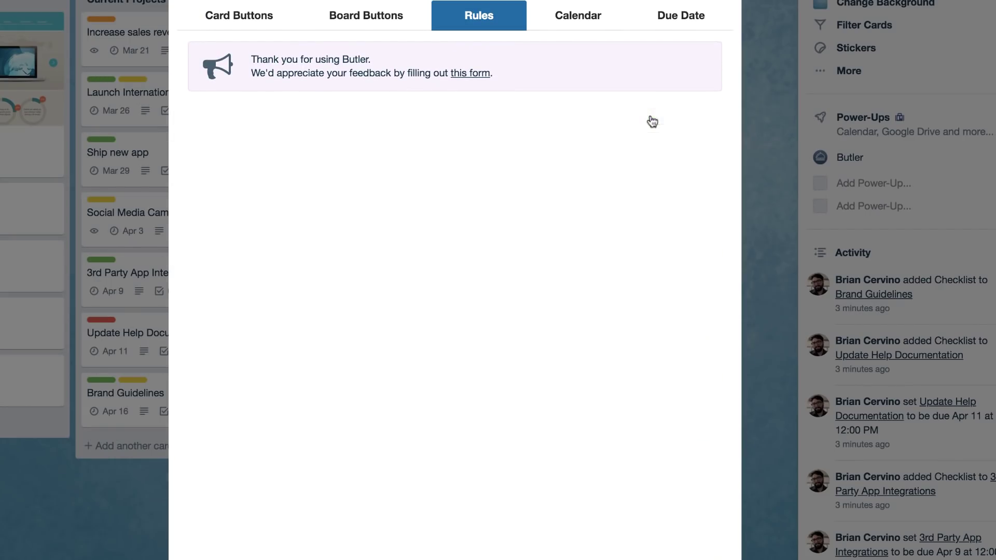
click(331, 418)
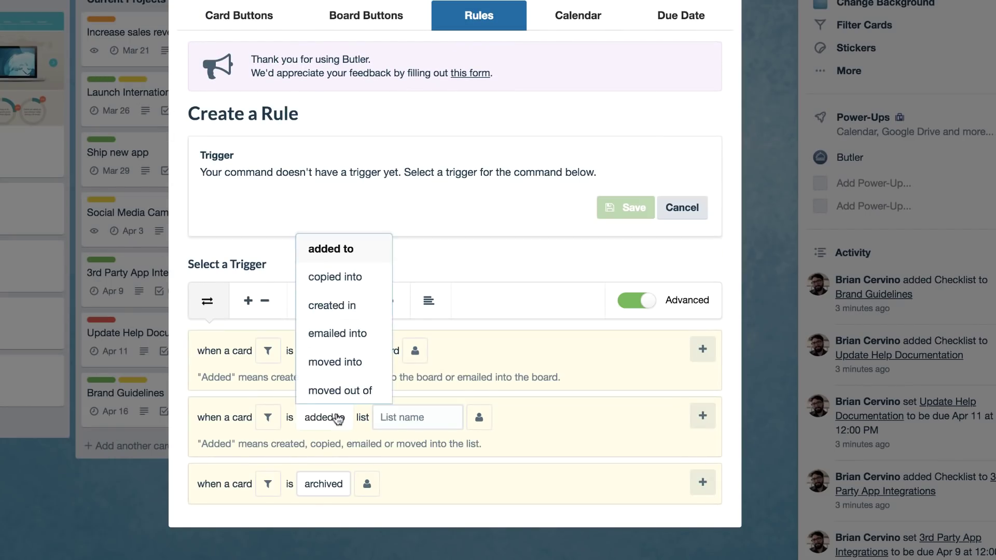
click(347, 362)
click(397, 416)
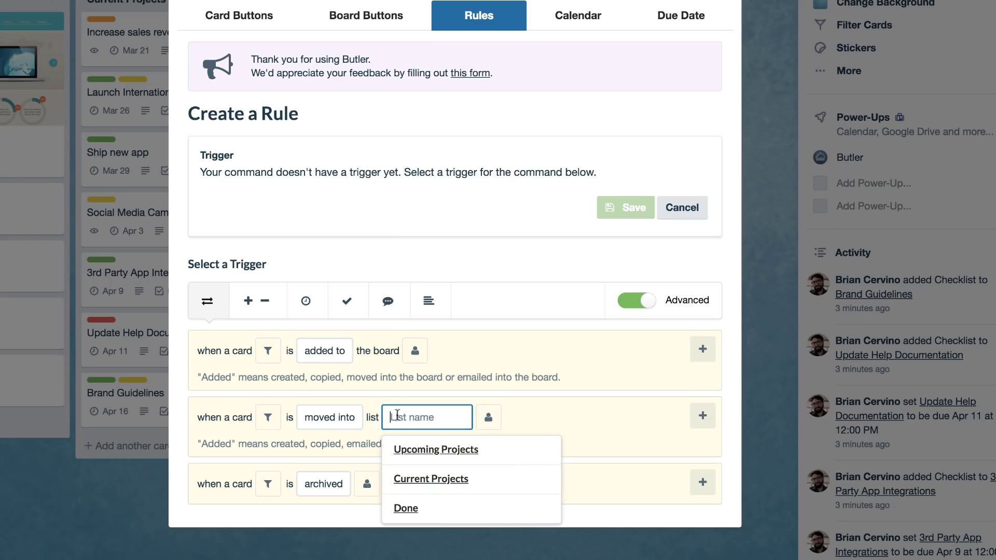
click(459, 517)
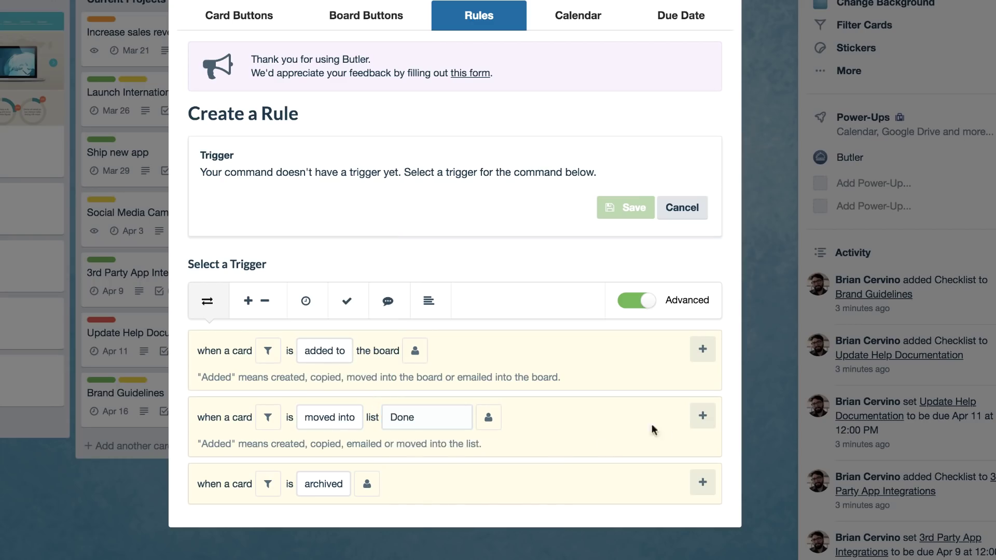
click(702, 416)
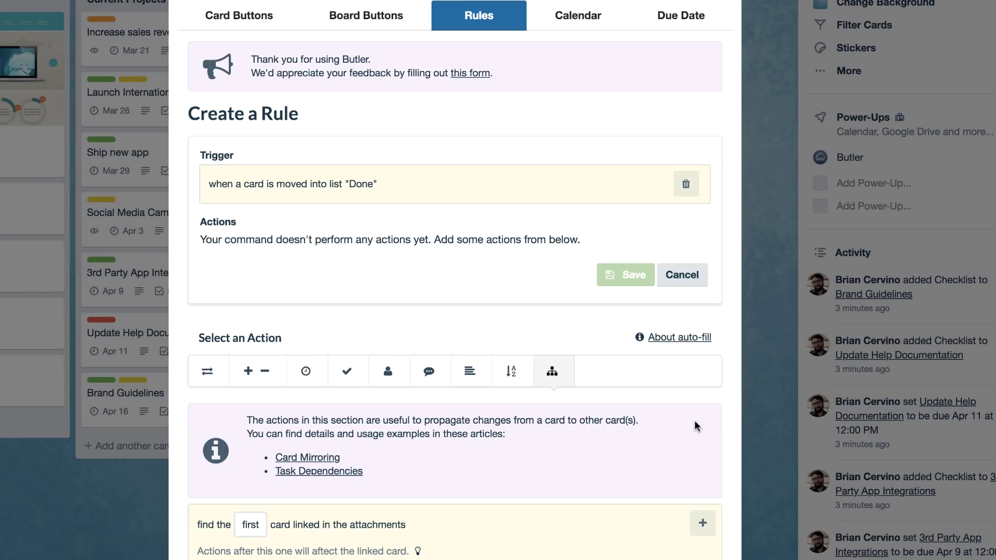
Add actions marking the due date complete and checking all checklist items
click(311, 380)
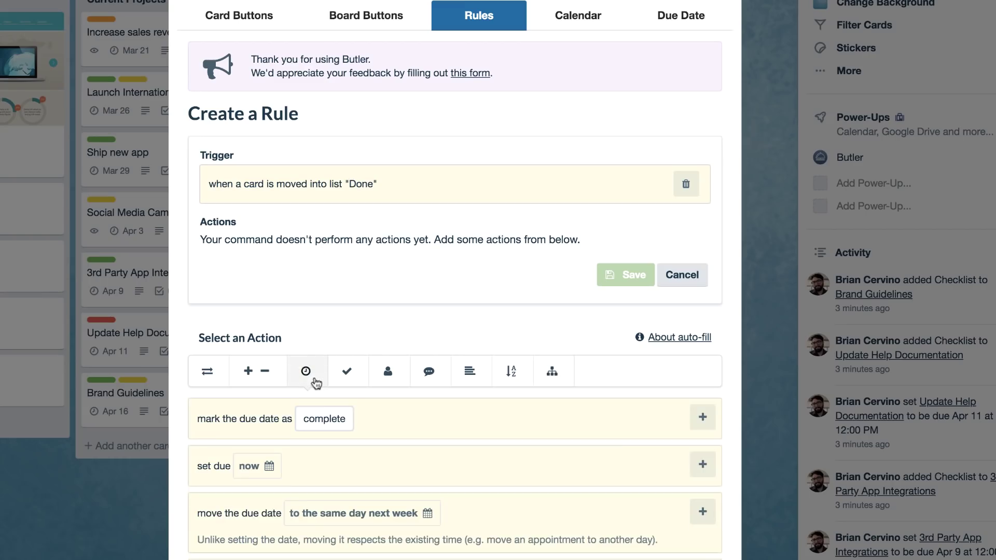
click(703, 418)
click(345, 395)
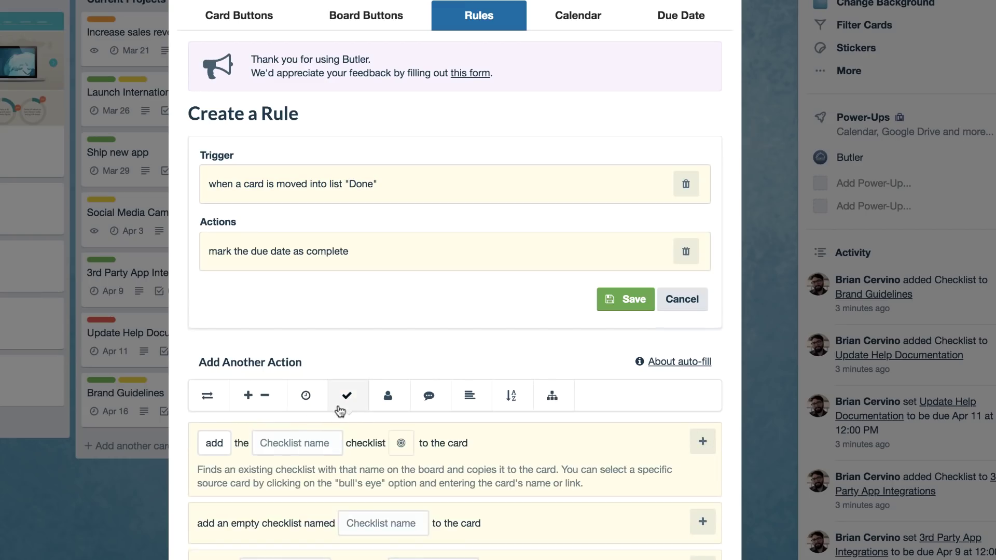
scroll(358, 443, down, 2)
scroll(358, 443, down, 2)
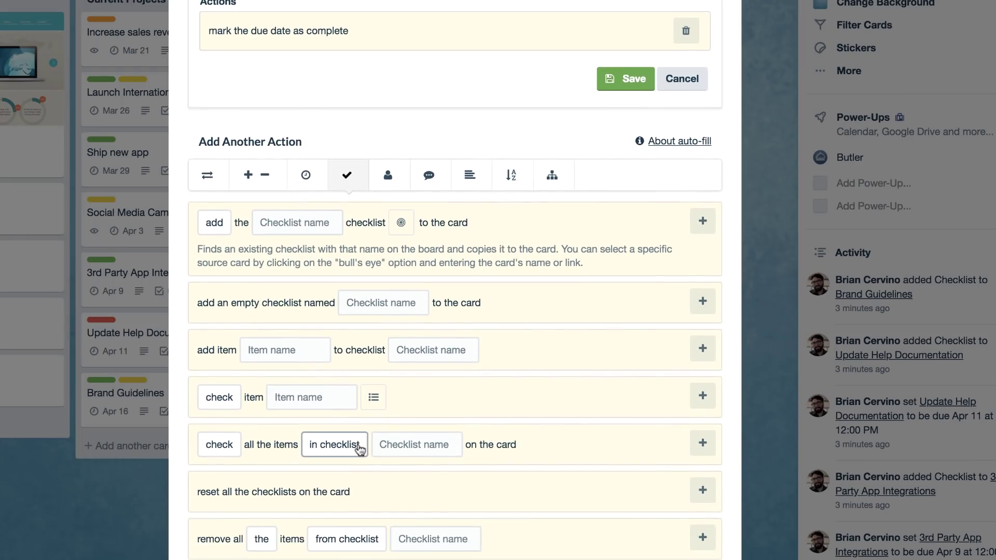
click(358, 445)
click(376, 503)
click(703, 444)
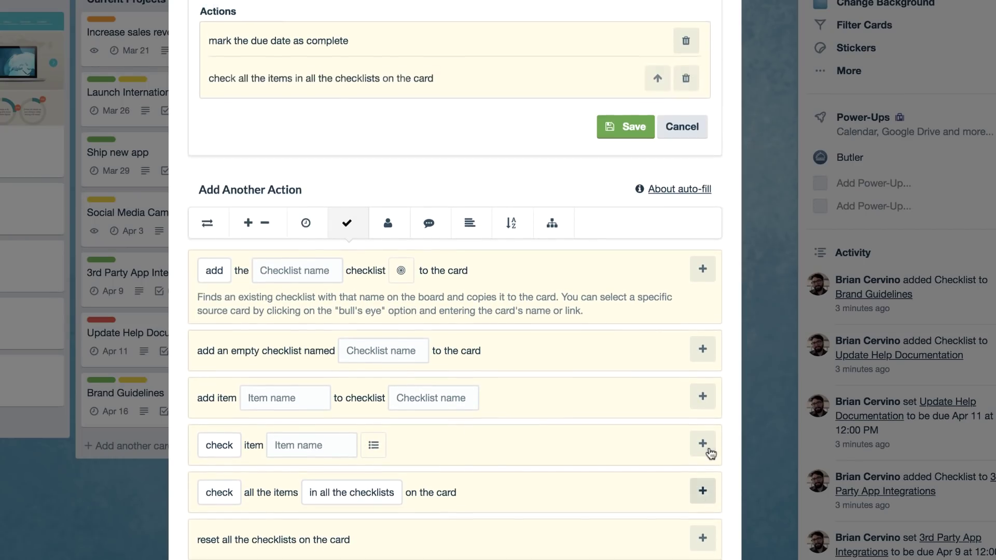
Add an action removing all members from the card and save the rule
scroll(425, 282, up, 1)
click(392, 253)
scroll(393, 255, up, 2)
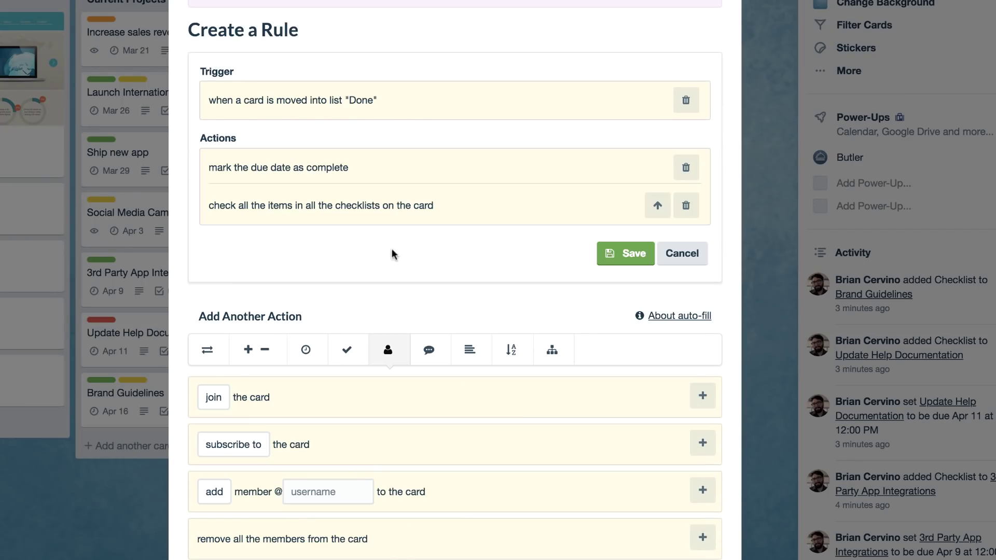
click(703, 538)
click(623, 256)
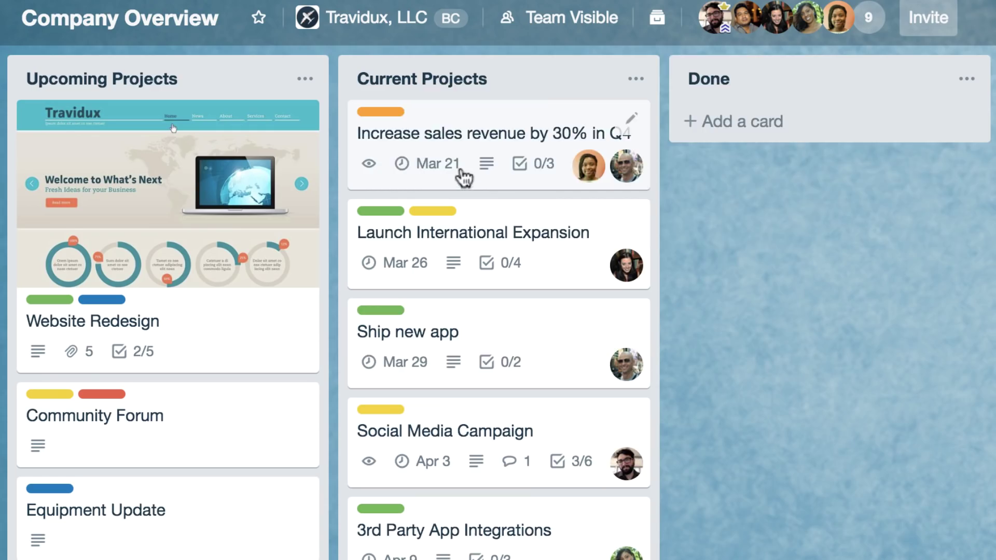
Move Launch International Expansion and Ship new app to the top of Done, then run Start Project on Website Redesign
key(.)
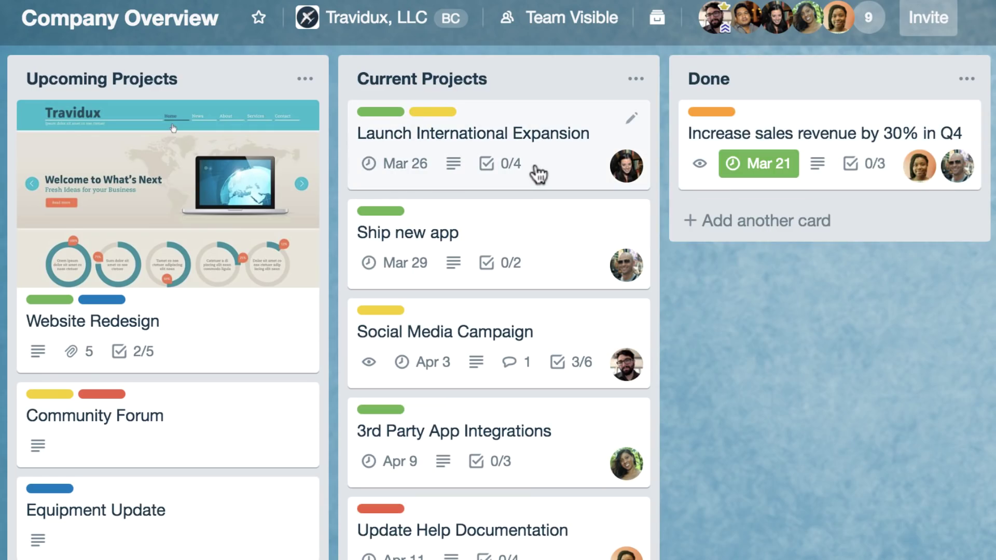
drag(539, 174, 781, 122)
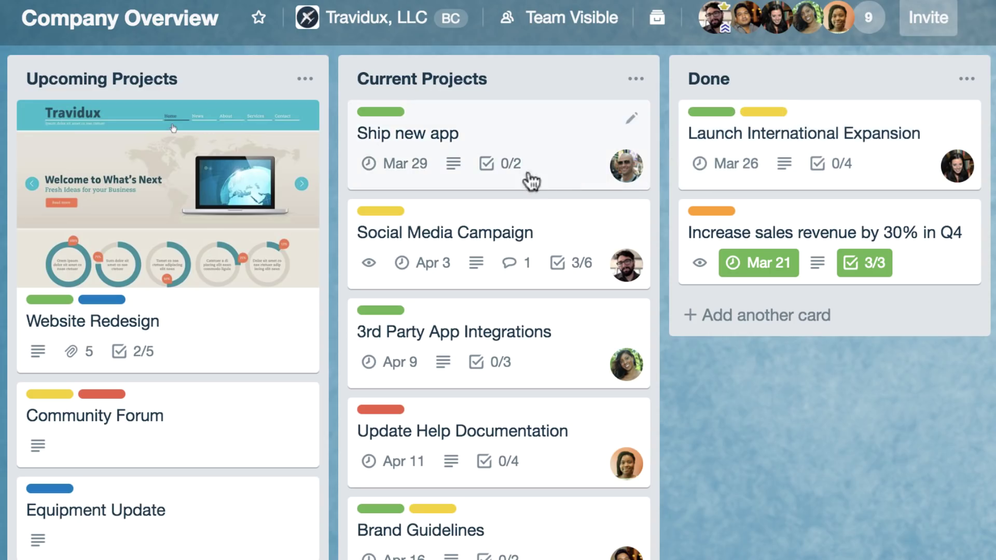
drag(523, 178, 831, 81)
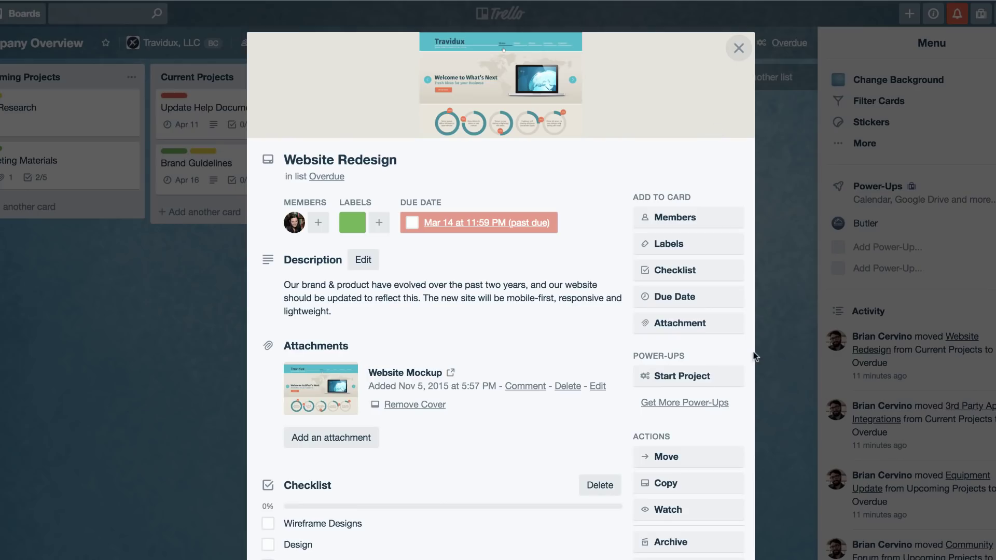
click(739, 388)
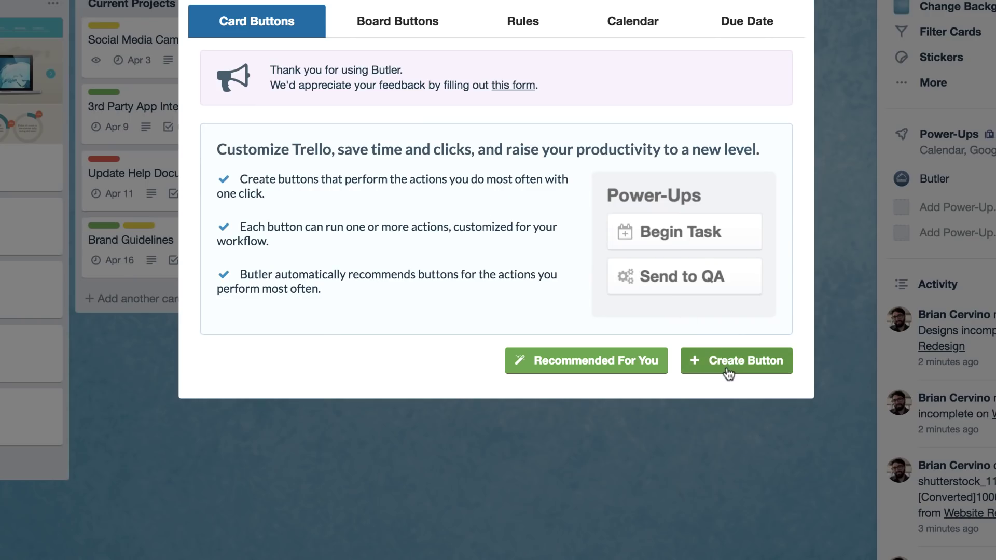
Create a card button named 'Start Project' that moves the card to Current Projects
click(728, 363)
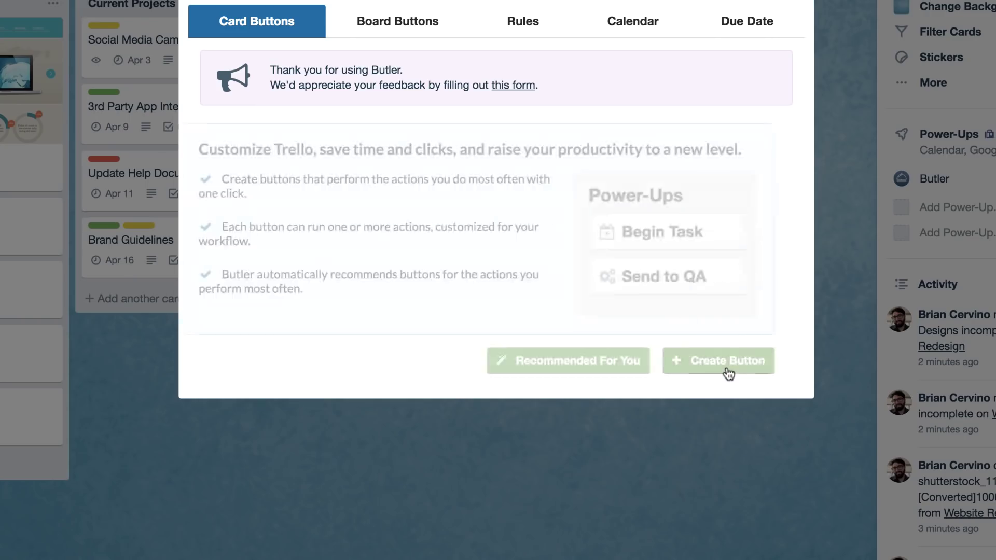
click(380, 203)
text(Start )
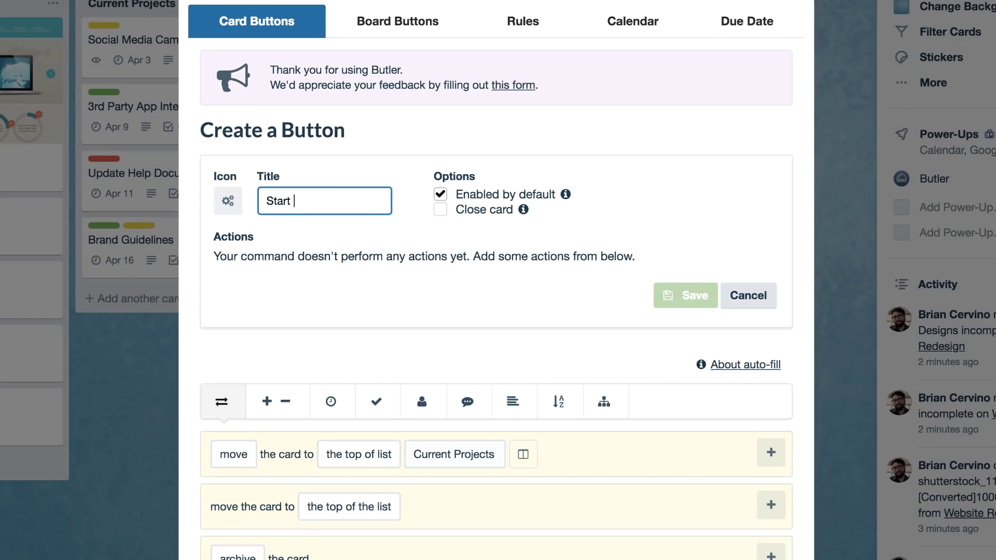
text(Project)
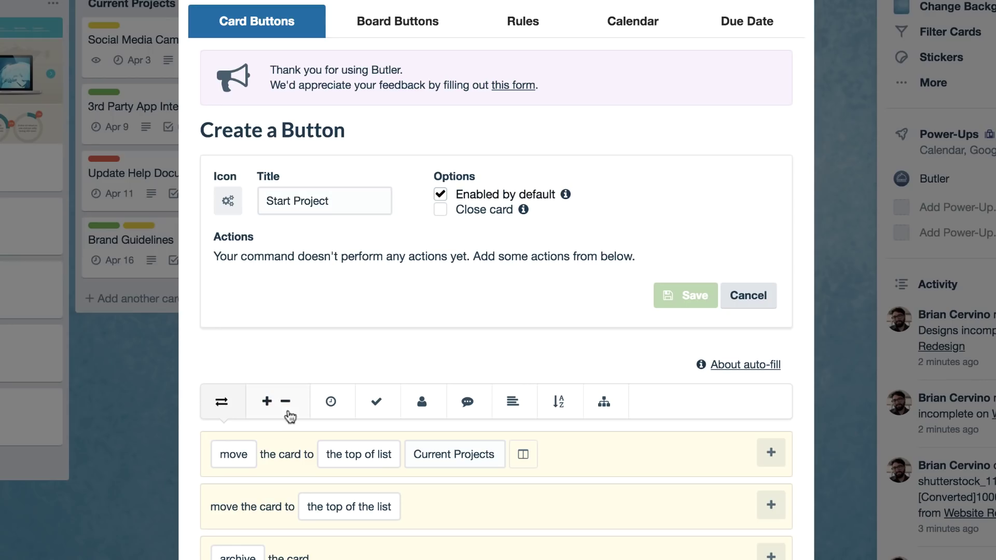
click(440, 457)
click(451, 525)
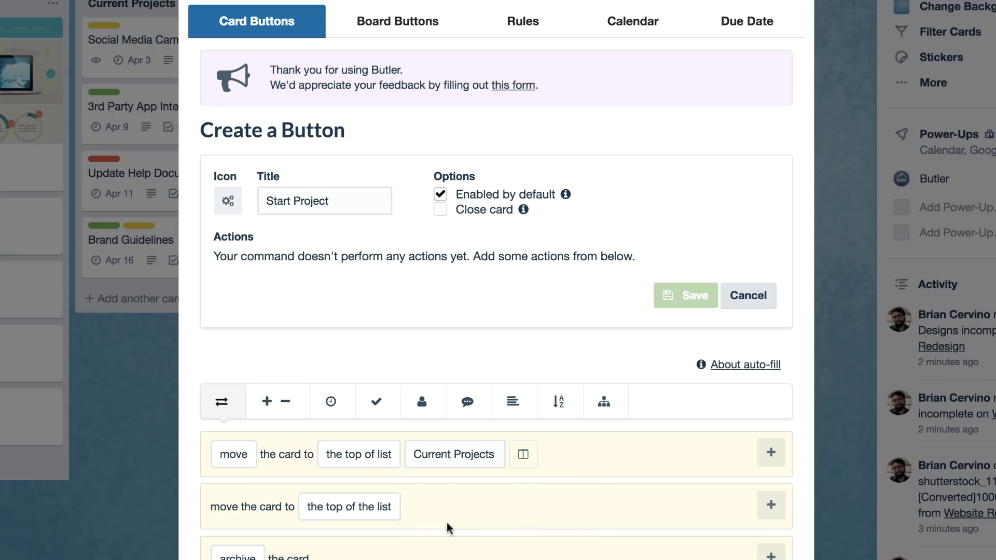
click(768, 460)
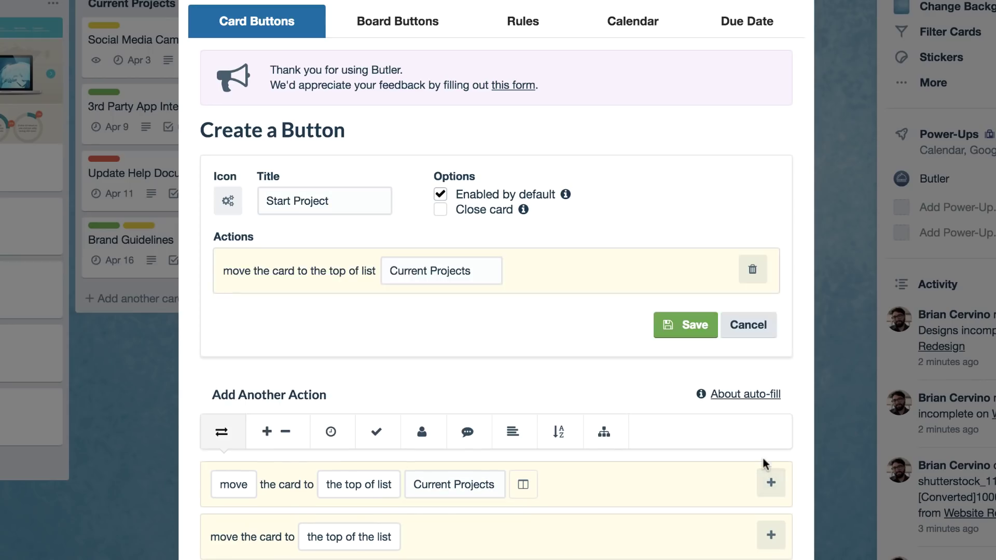
Add 'set due in 2 days' and 'add member' actions to the button
click(342, 435)
scroll(369, 430, down, 2)
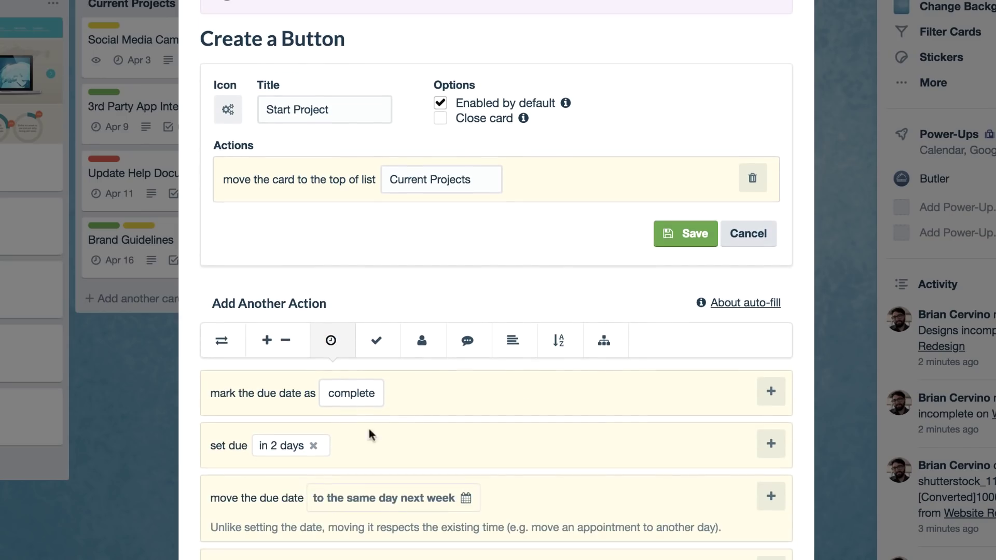
click(772, 457)
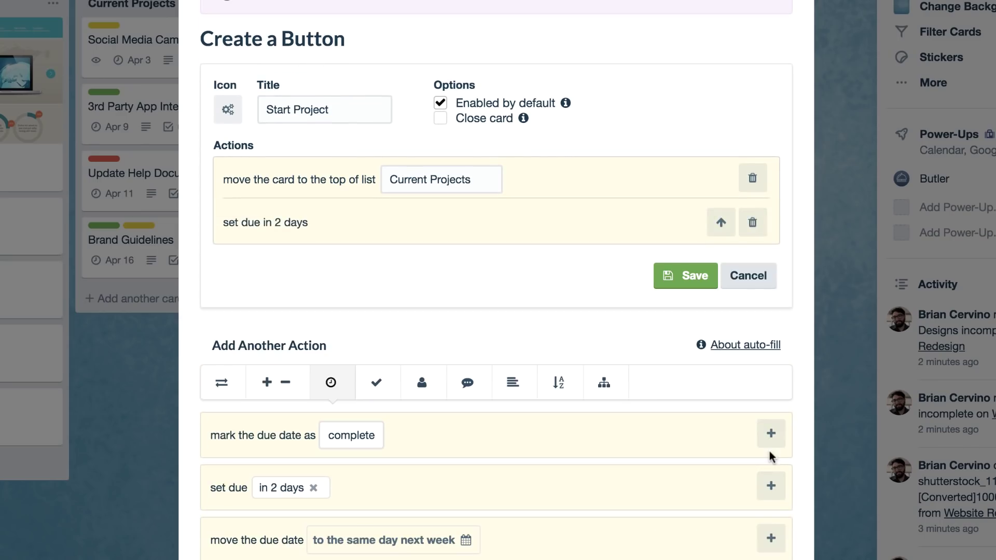
click(434, 394)
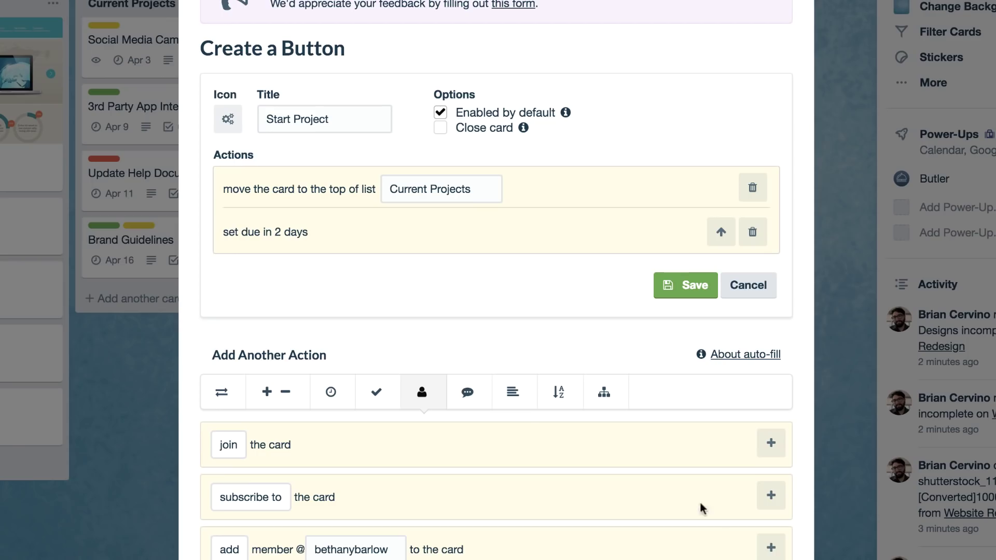
click(768, 549)
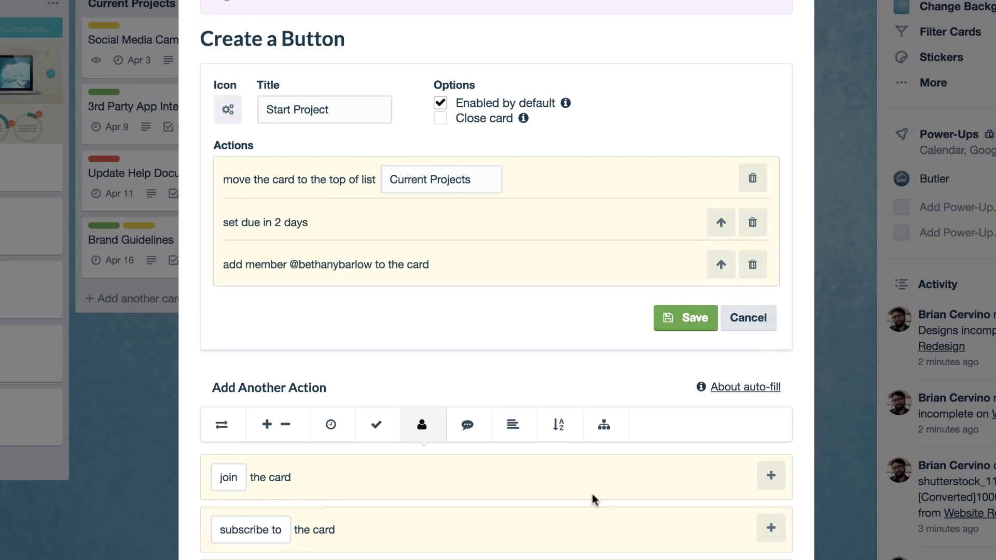
Add the green label action, save the button, and run it on Website Redesign
click(274, 435)
click(771, 477)
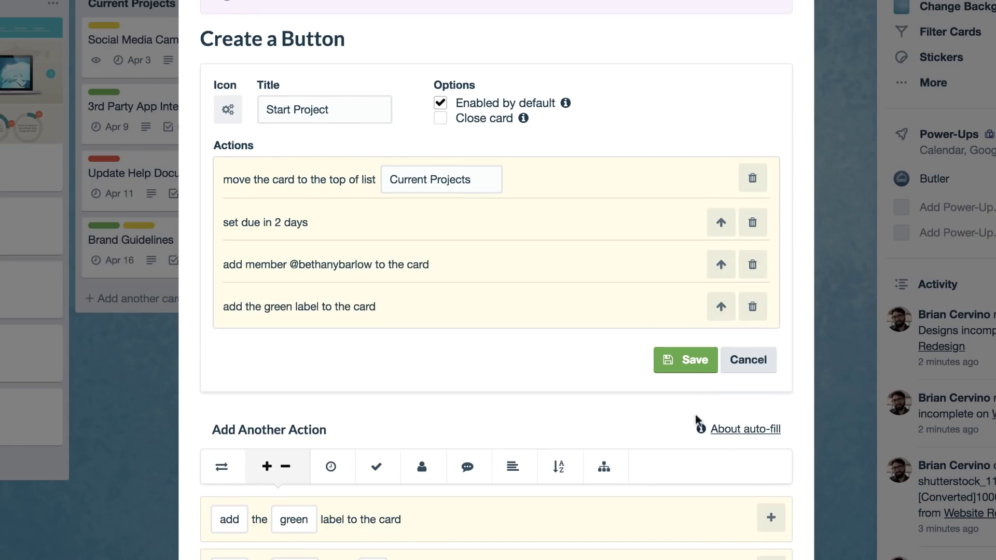
click(676, 362)
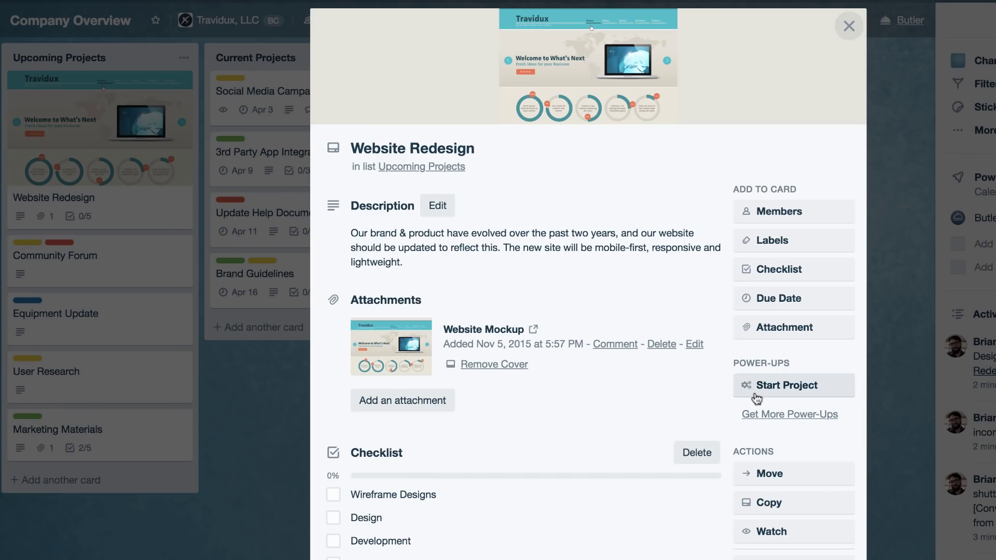
click(756, 397)
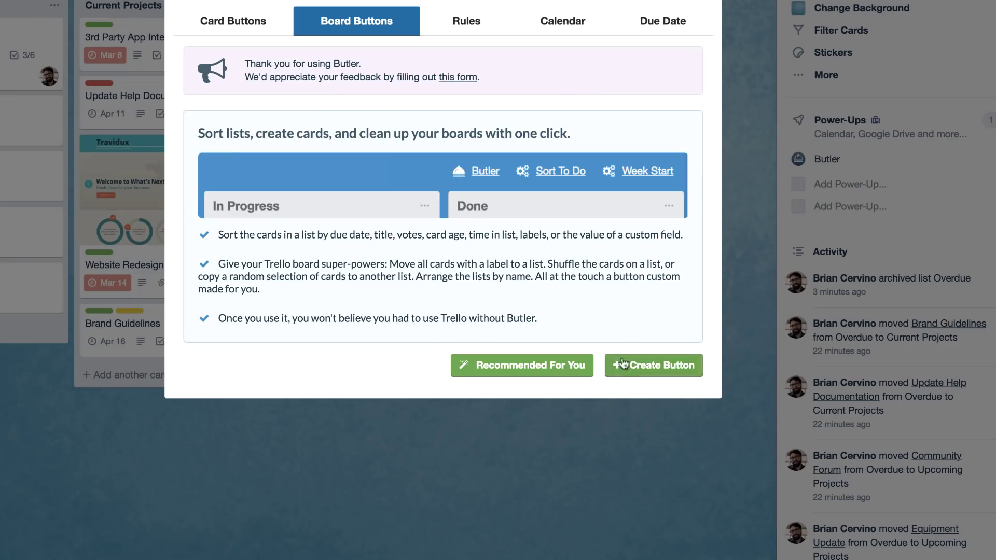
Create an 'Overdue' board button whose first action creates an Overdue list at position 3
click(690, 362)
click(291, 179)
text(Overdue)
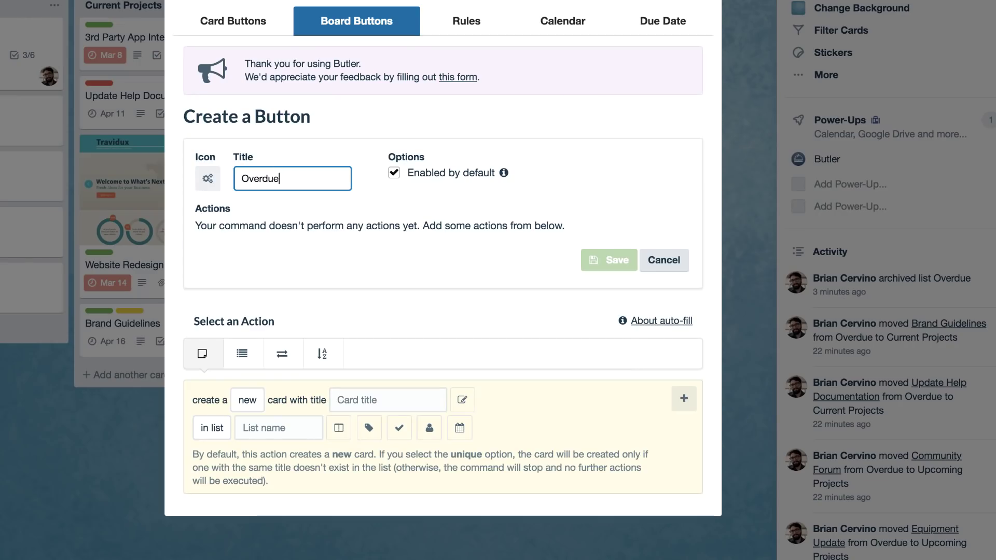
click(242, 353)
click(358, 400)
text(Overdue)
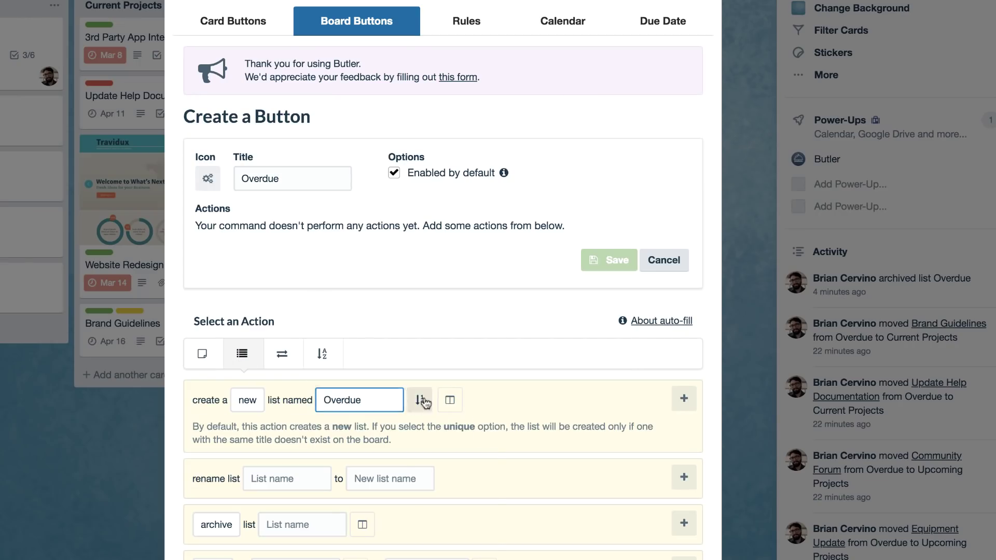
click(423, 402)
click(414, 525)
text(3)
click(473, 526)
click(684, 399)
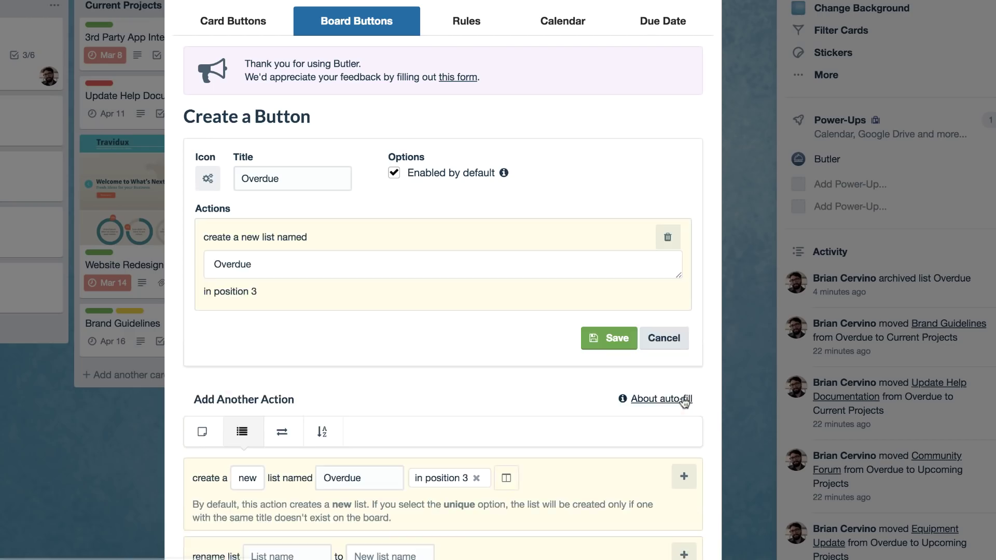
Add an action moving each card with an overdue due date to the Overdue list
scroll(294, 263, down, 4)
click(282, 247)
scroll(286, 265, down, 1)
click(292, 320)
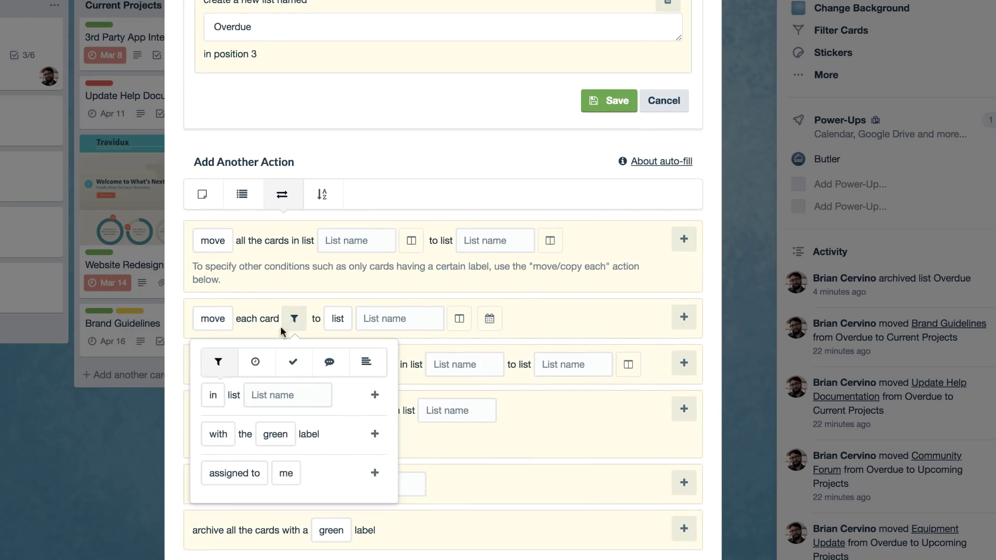
click(255, 361)
click(251, 393)
click(270, 417)
click(379, 394)
click(460, 367)
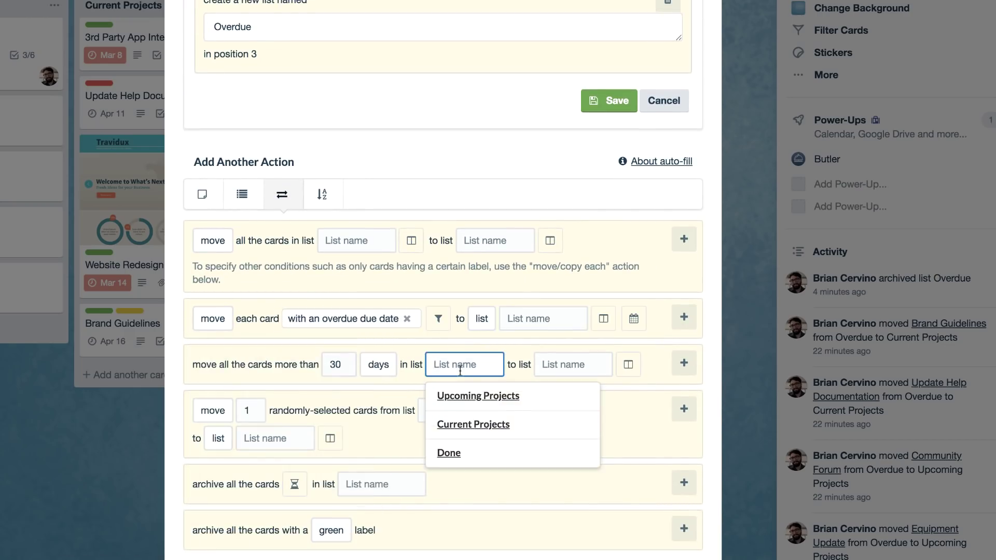
click(534, 318)
text(Overdue)
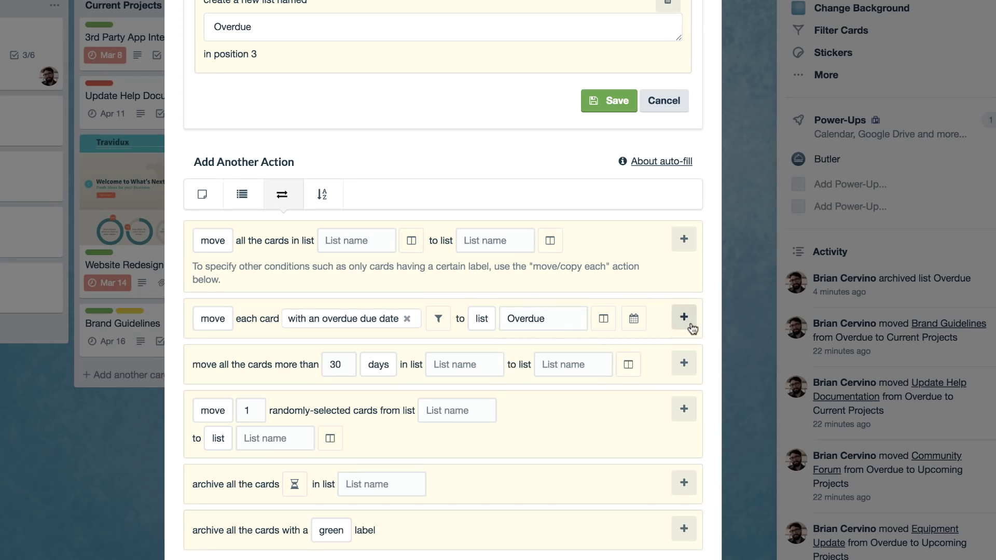
click(684, 317)
Save the Overdue button, close Butler, and run Overdue from the board header
click(605, 197)
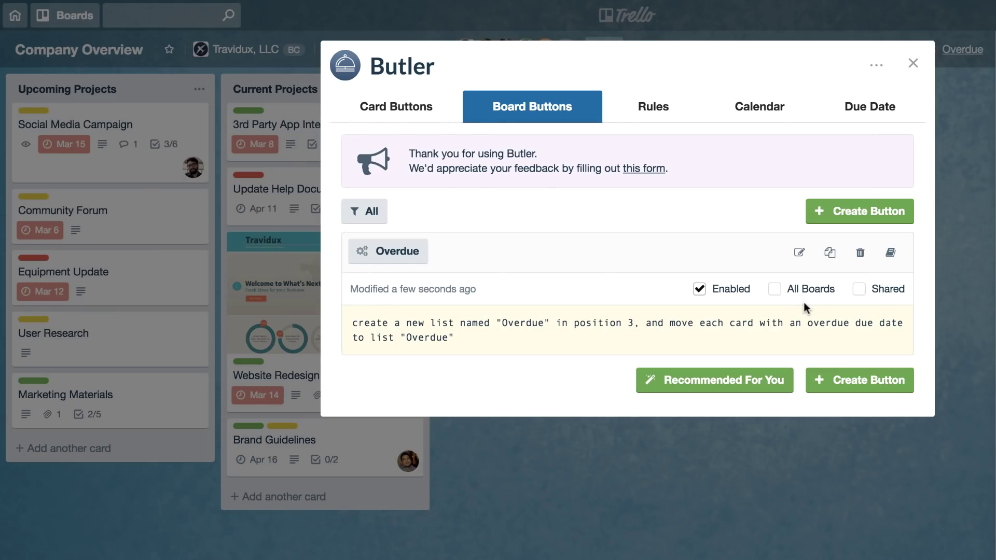
click(913, 63)
click(949, 61)
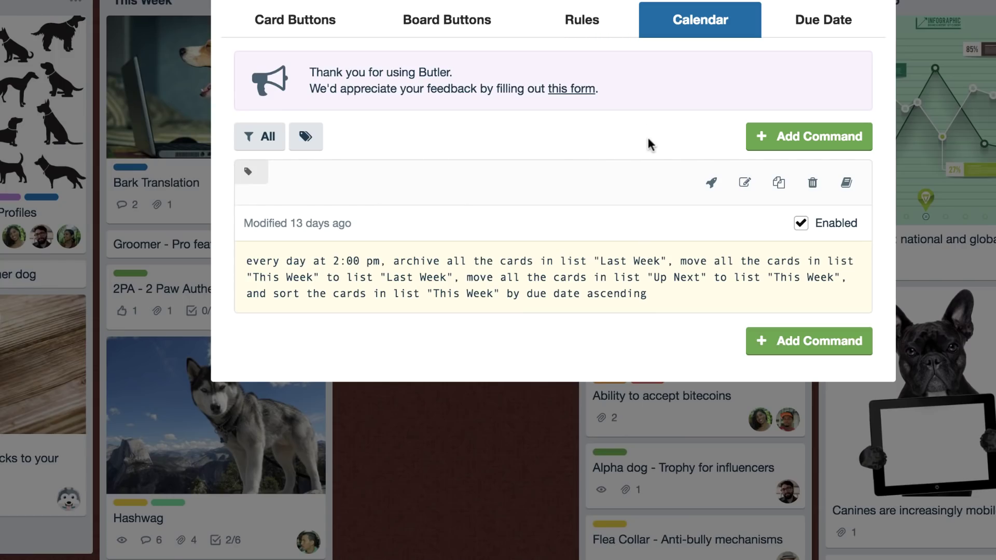
click(781, 138)
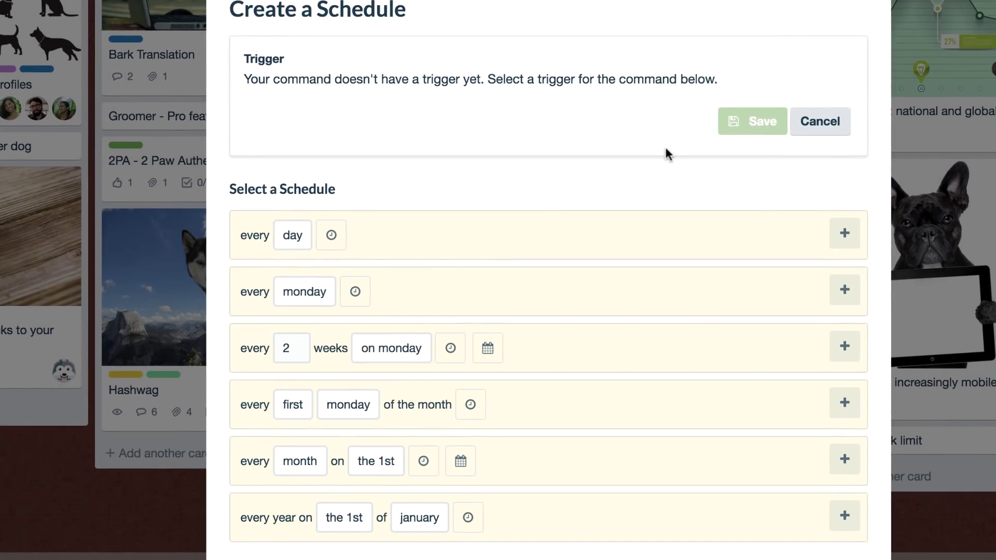
click(843, 300)
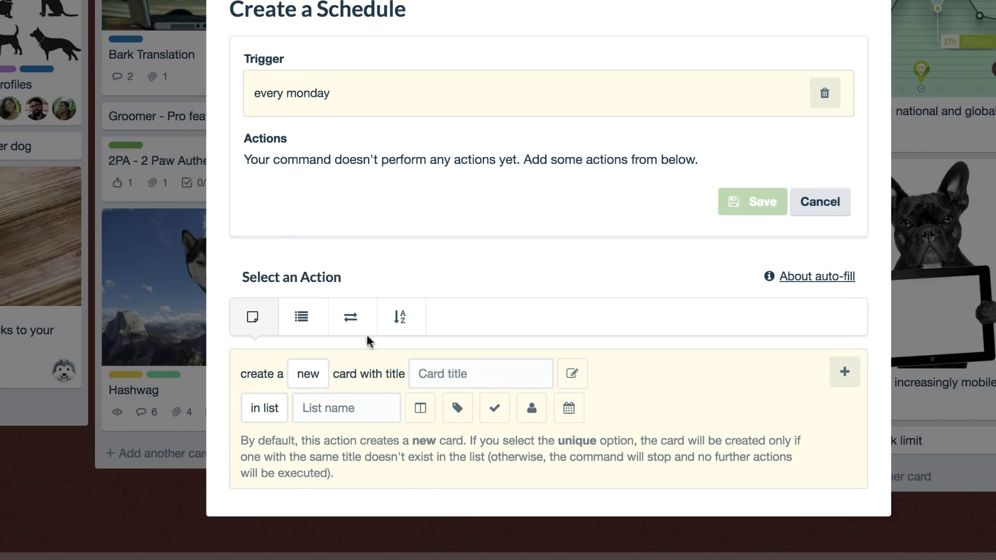
click(310, 333)
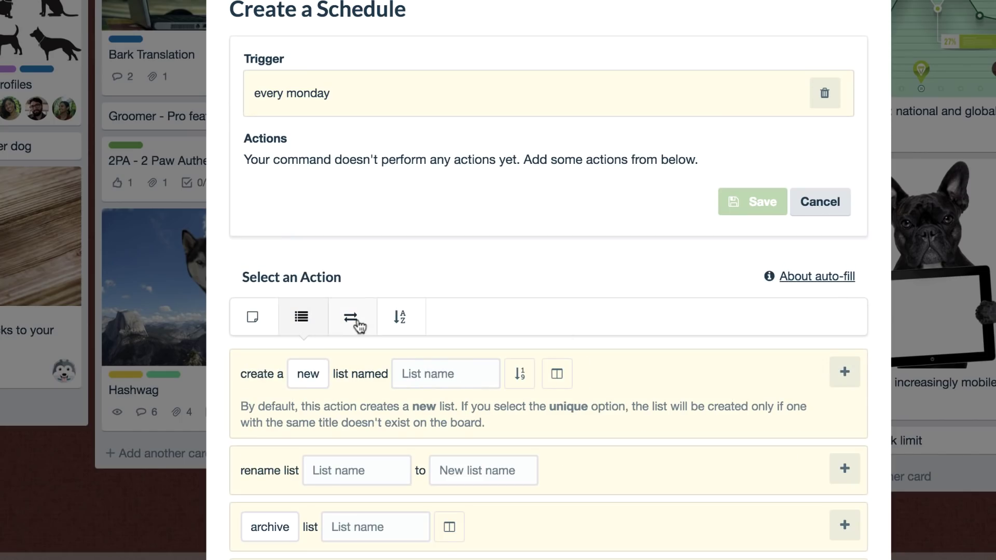
scroll(358, 326, down, 3)
click(344, 176)
scroll(356, 225, down, 1)
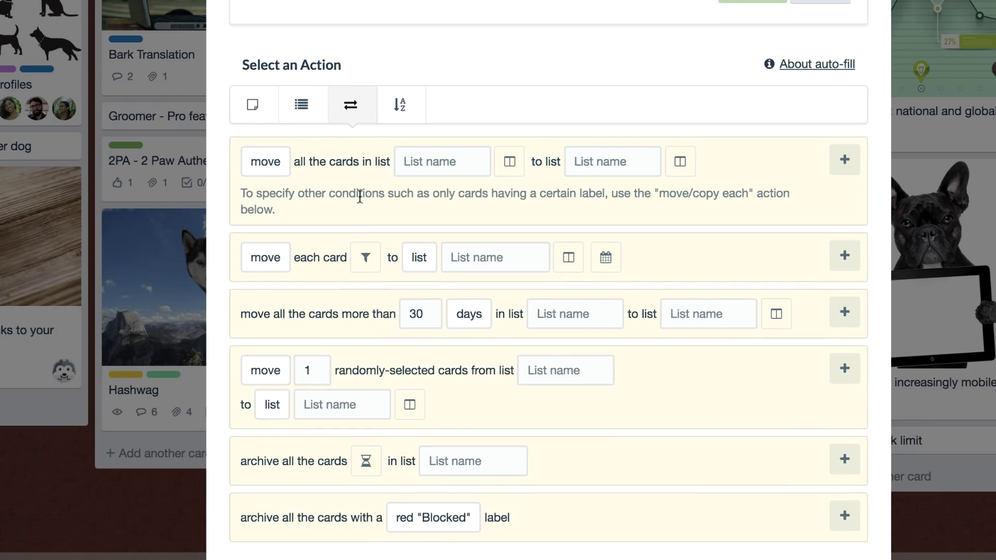
click(398, 105)
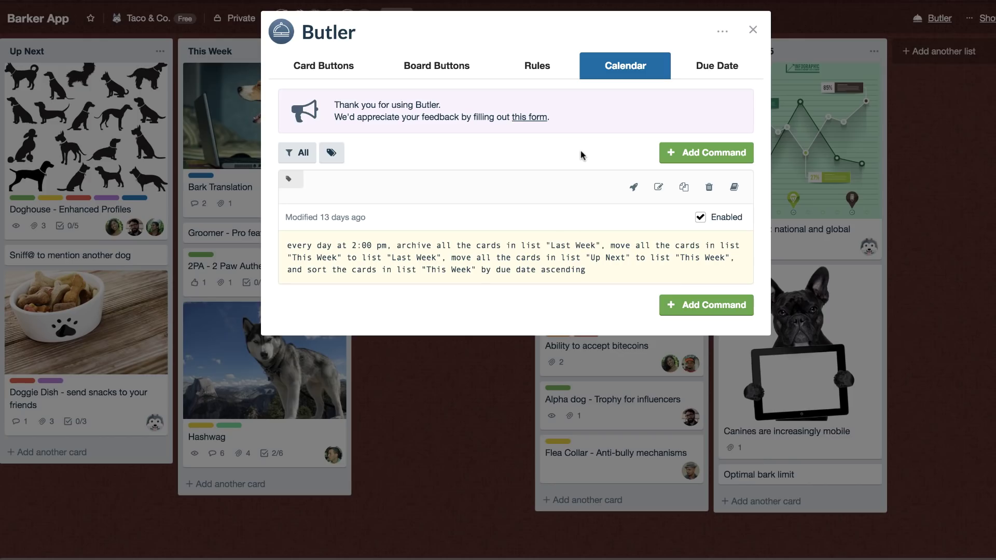
Start a calendar command for every Monday at 9:00 am that archives Last Week's cards
click(685, 155)
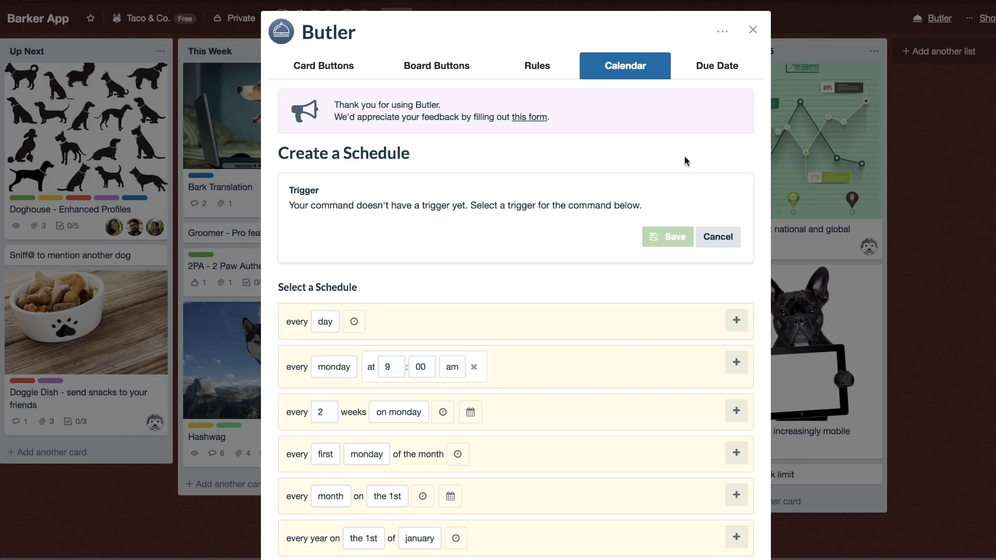
click(736, 364)
scroll(531, 362, down, 3)
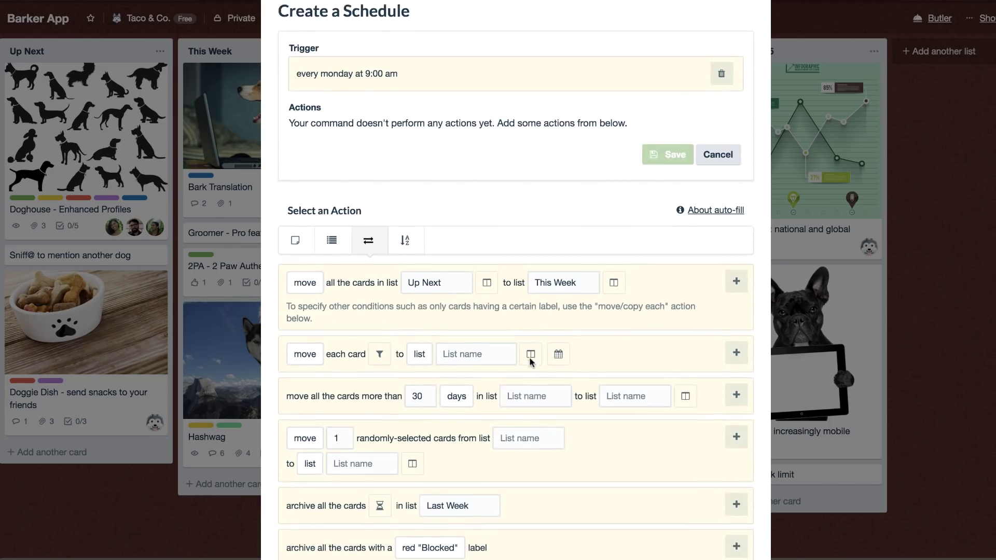
click(736, 490)
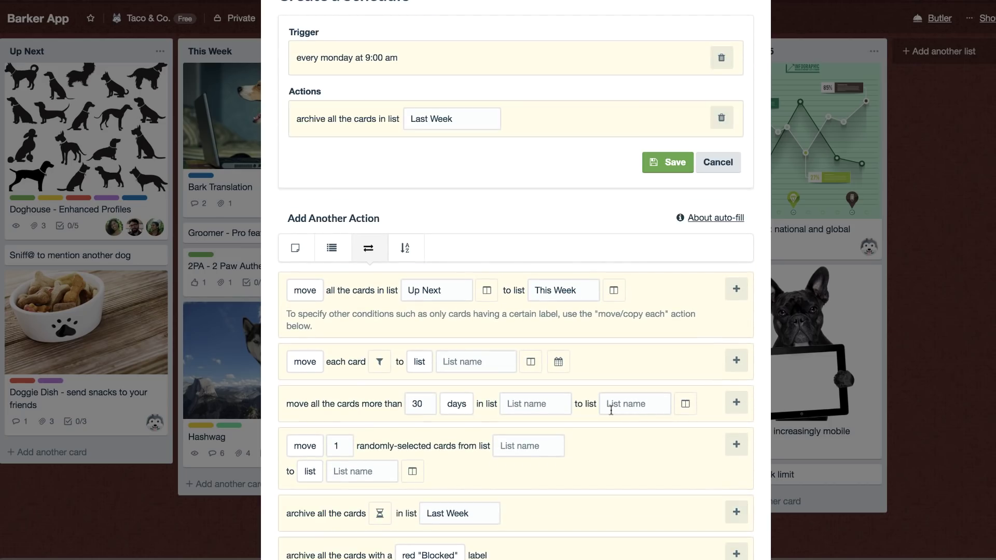
Add an action moving the cards in This Week to Last Week
click(437, 290)
text(This)
click(456, 319)
double_click(590, 288)
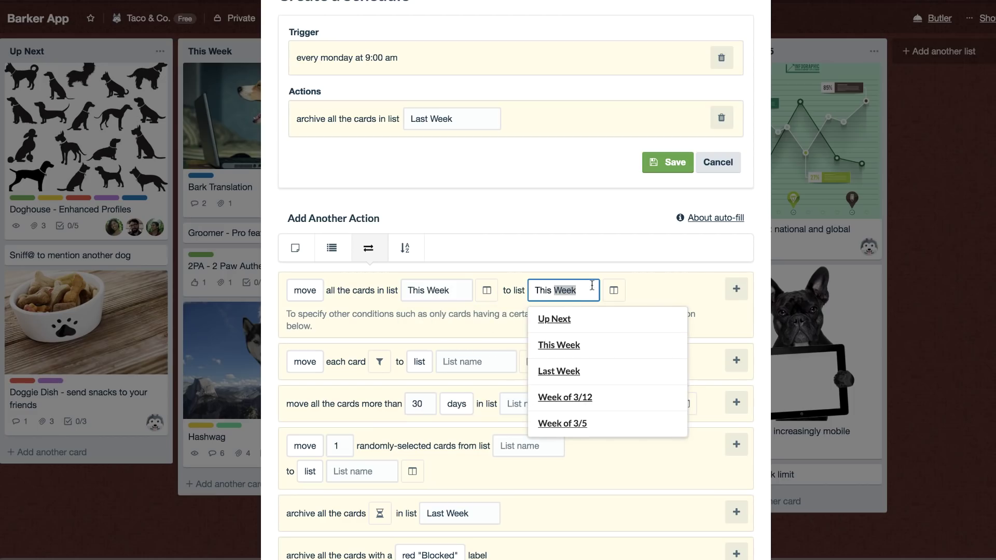
click(560, 372)
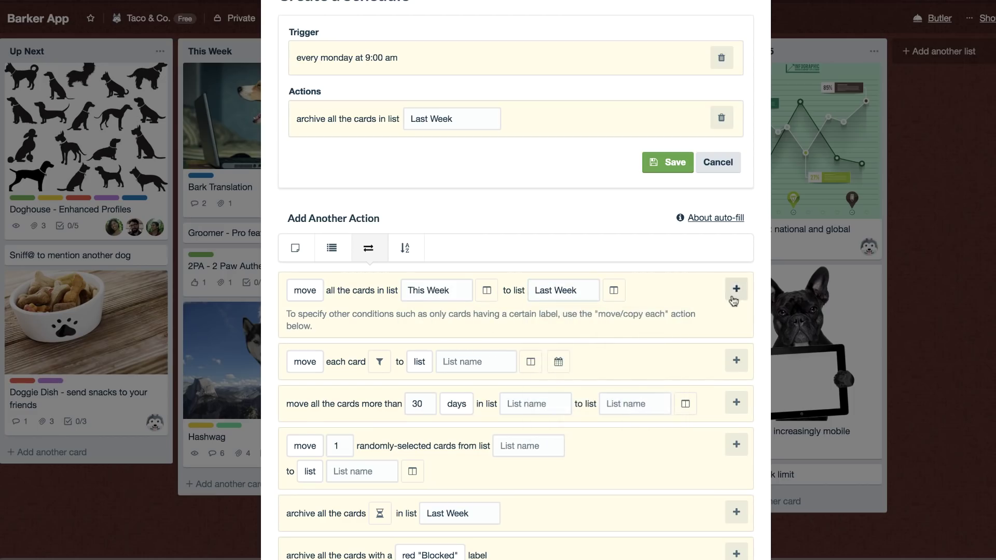
click(736, 291)
Add an action moving the cards in Up Next to This Week
click(448, 328)
click(431, 354)
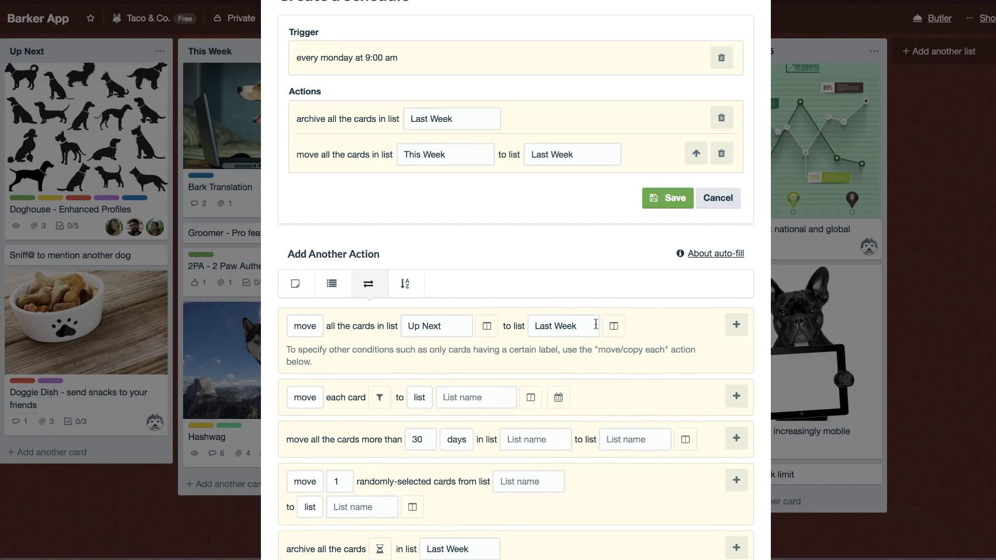
click(595, 325)
click(575, 388)
click(736, 324)
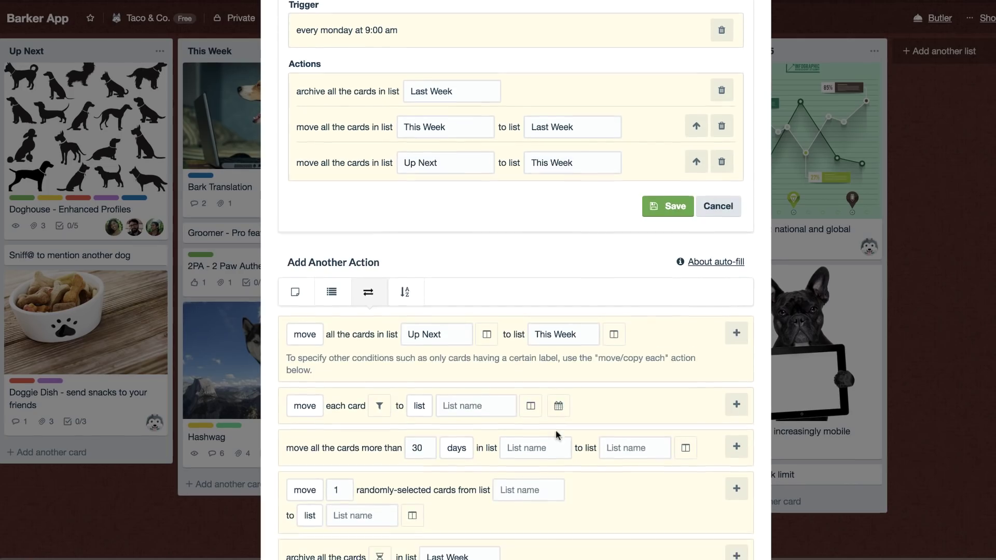
Add sorting This Week by due date, then save the weekly schedule
click(407, 290)
click(424, 385)
click(421, 445)
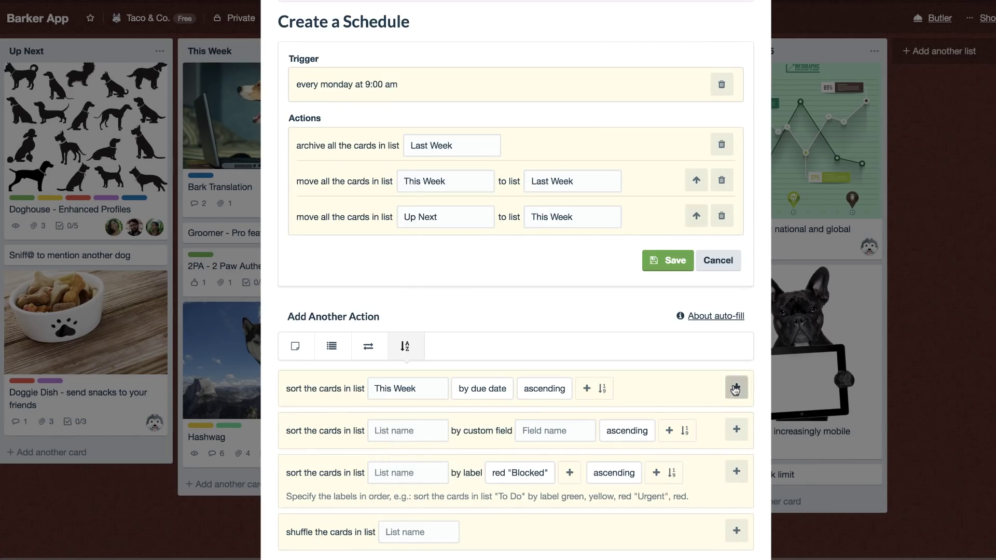
click(737, 387)
click(677, 266)
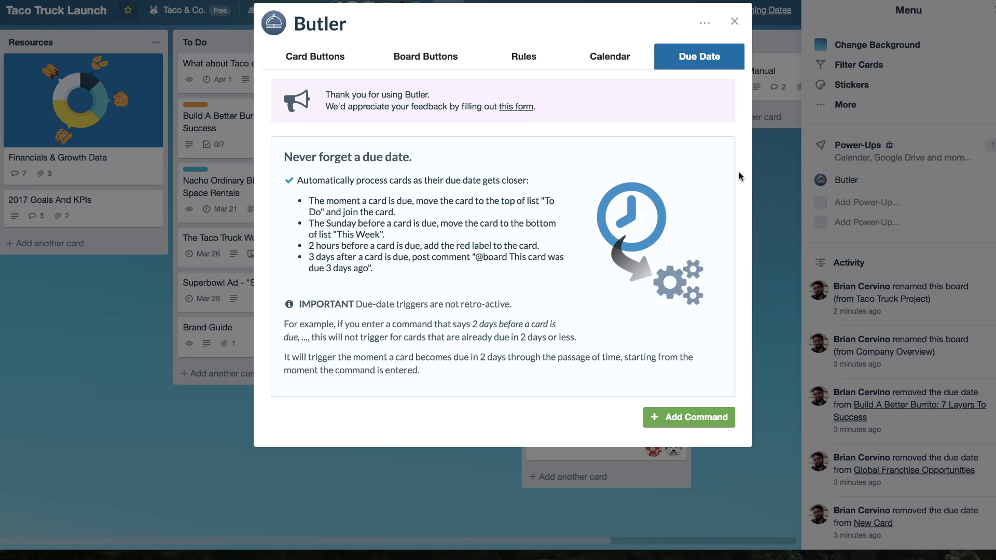
Create a due-date command that moves a card to the top of its list the moment it's due
click(690, 422)
click(690, 422)
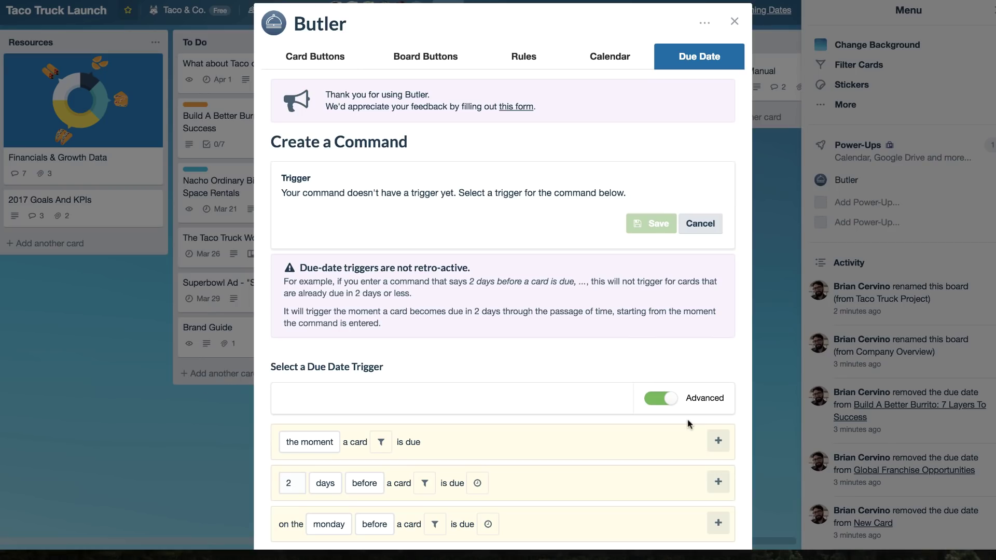
scroll(689, 425, down, 1)
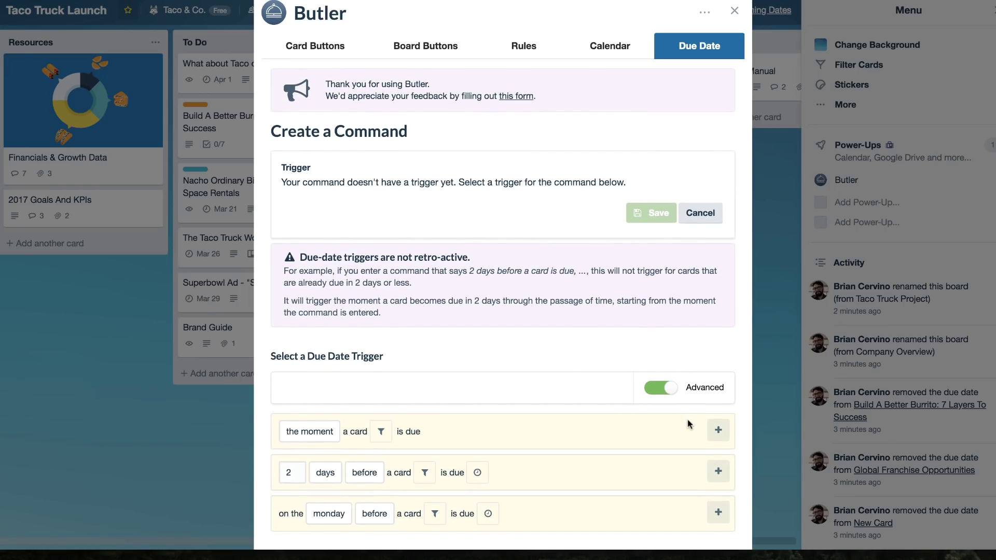
click(718, 436)
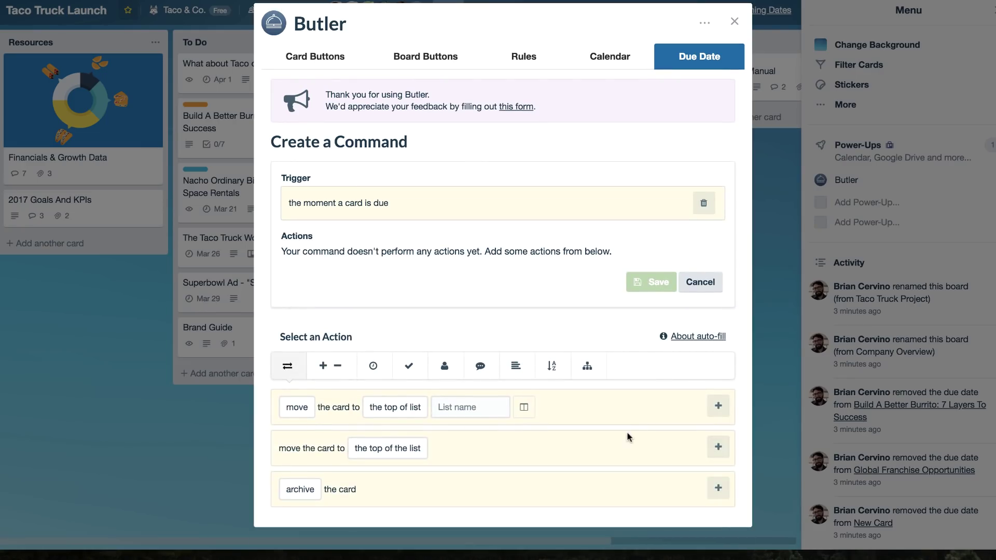
click(713, 458)
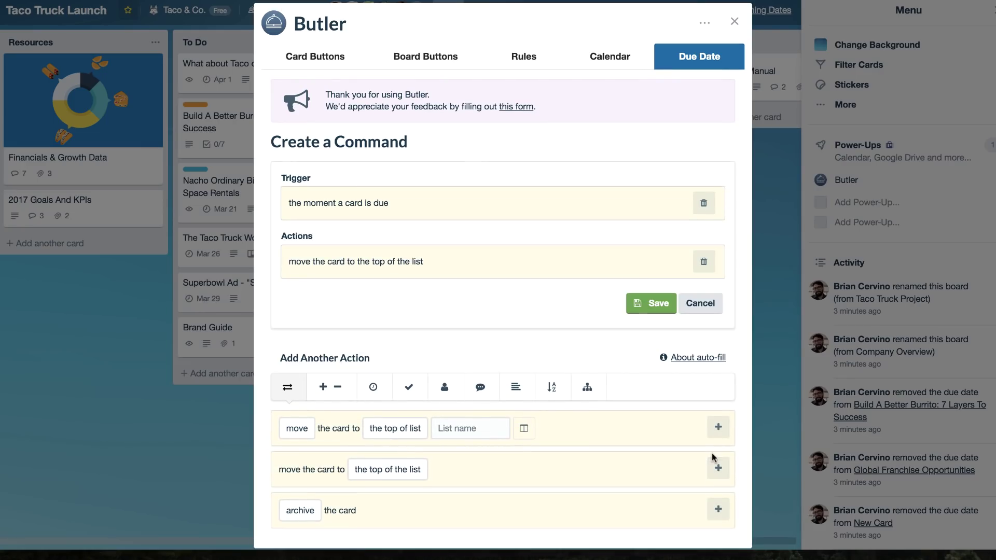
Add an action applying the red label
click(322, 393)
scroll(322, 394, down, 1)
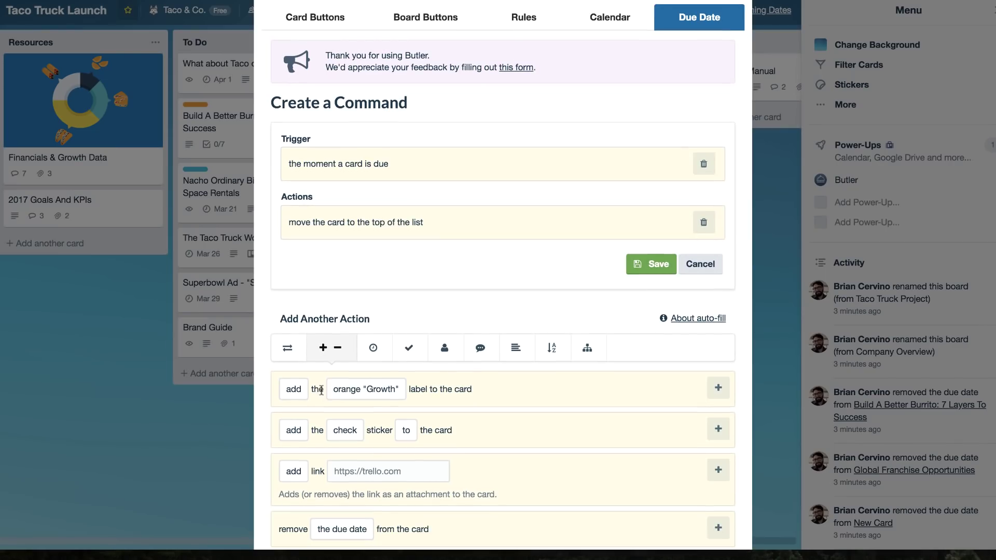
click(361, 390)
click(362, 280)
click(719, 389)
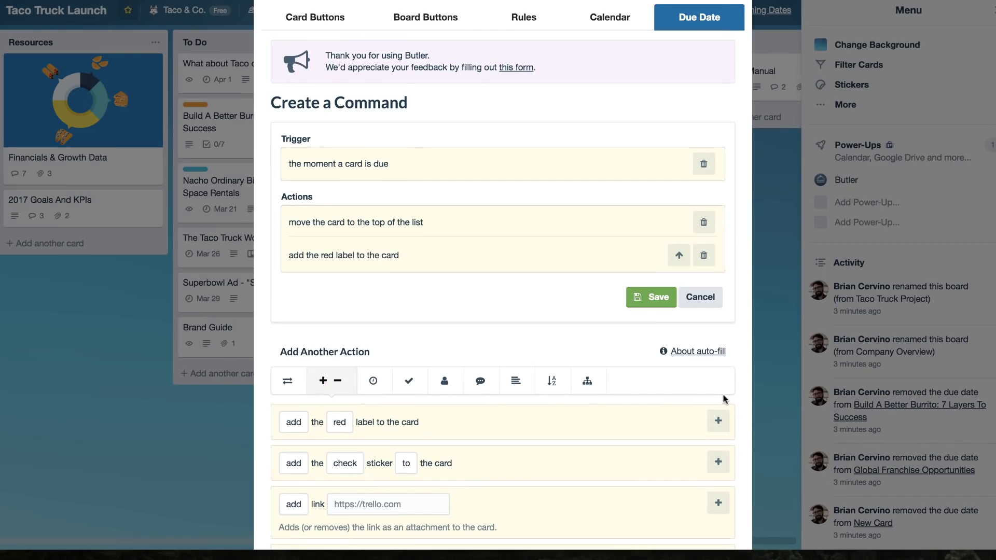
click(480, 380)
scroll(467, 284, down, 6)
text(@card)
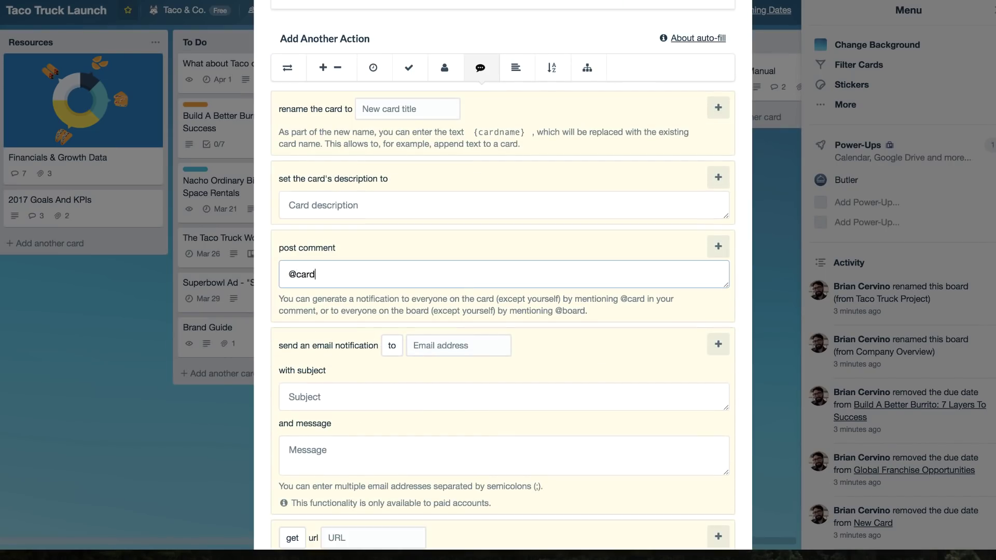
text( what's the status of this?)
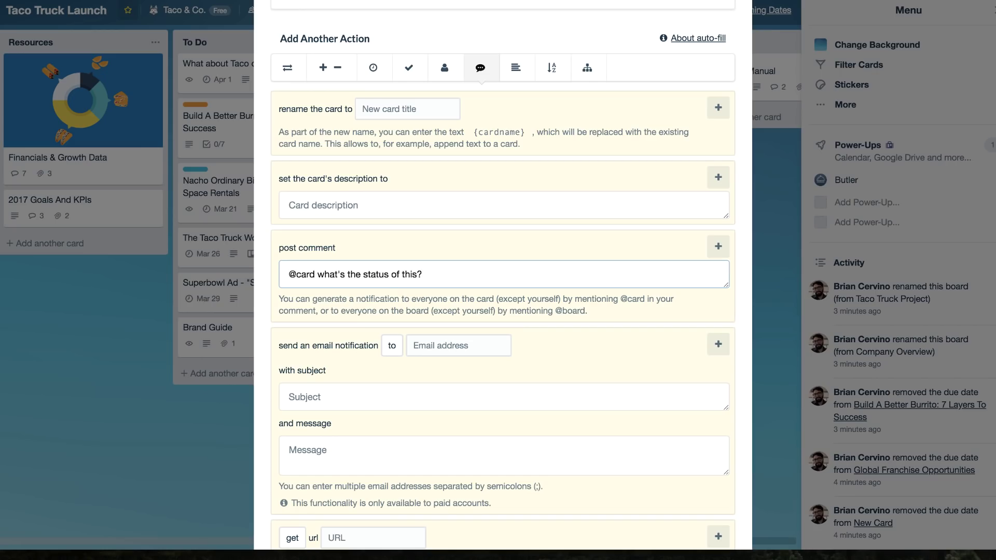
click(718, 247)
click(655, 235)
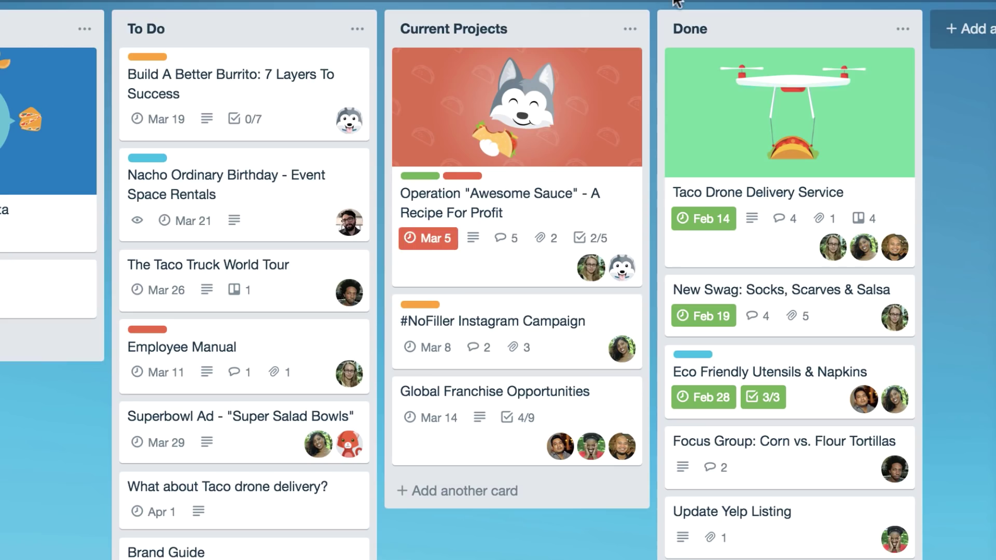
Open the overdue Operation Awesome Sauce card and scroll through its details
click(478, 260)
scroll(477, 260, down, 3)
scroll(478, 261, down, 10)
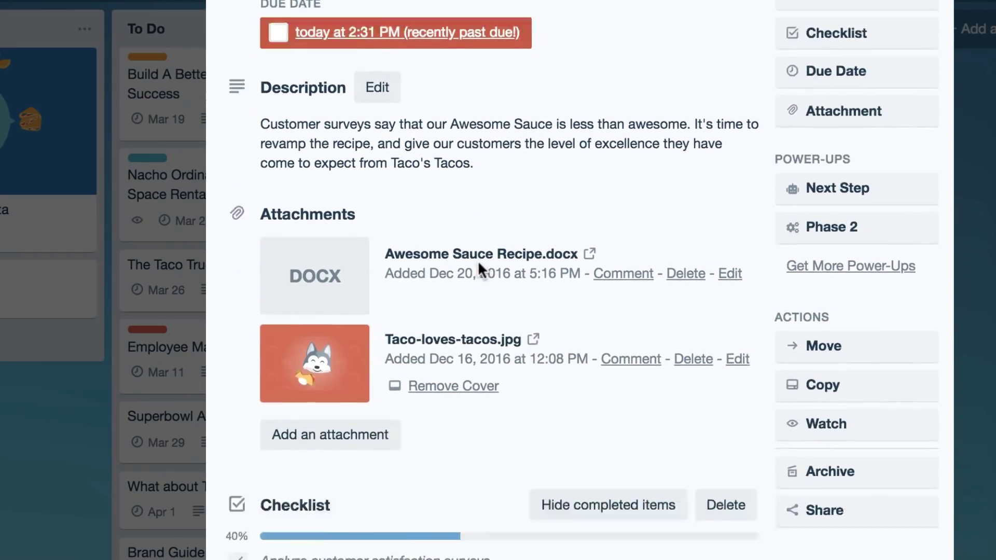
scroll(478, 270, down, 6)
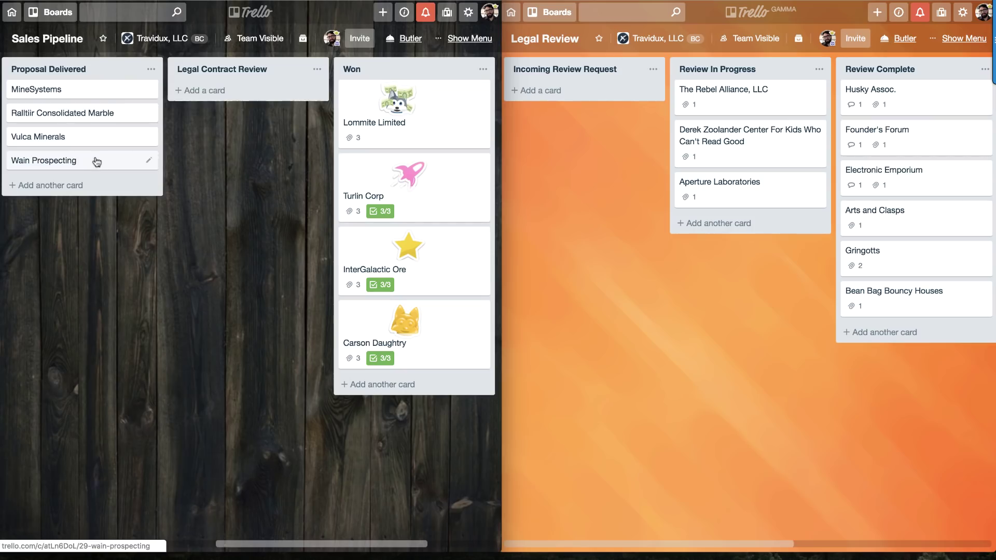
Move Wain Prospecting into Legal Contract Review and inspect both its Sales Pipeline and Legal Review cards
drag(83, 161, 211, 256)
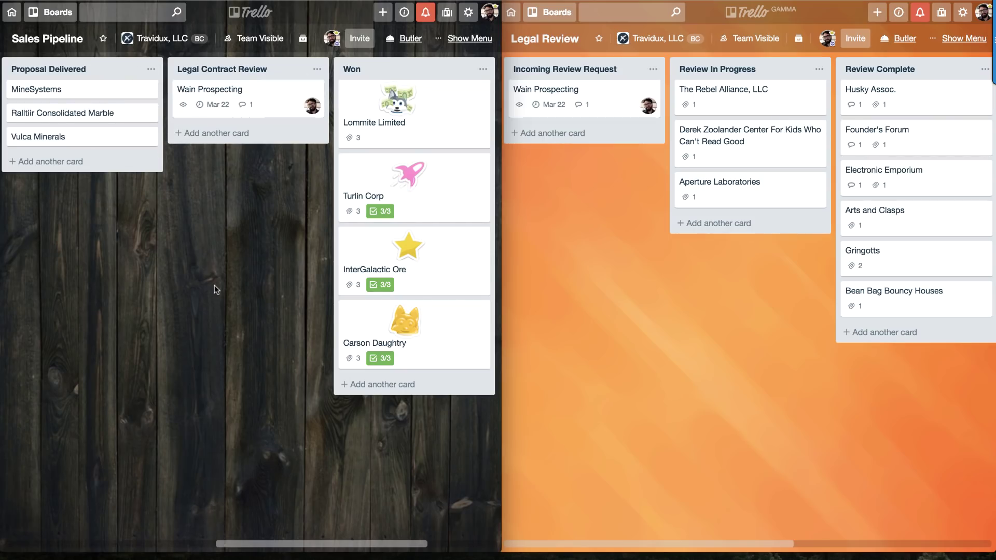
click(237, 112)
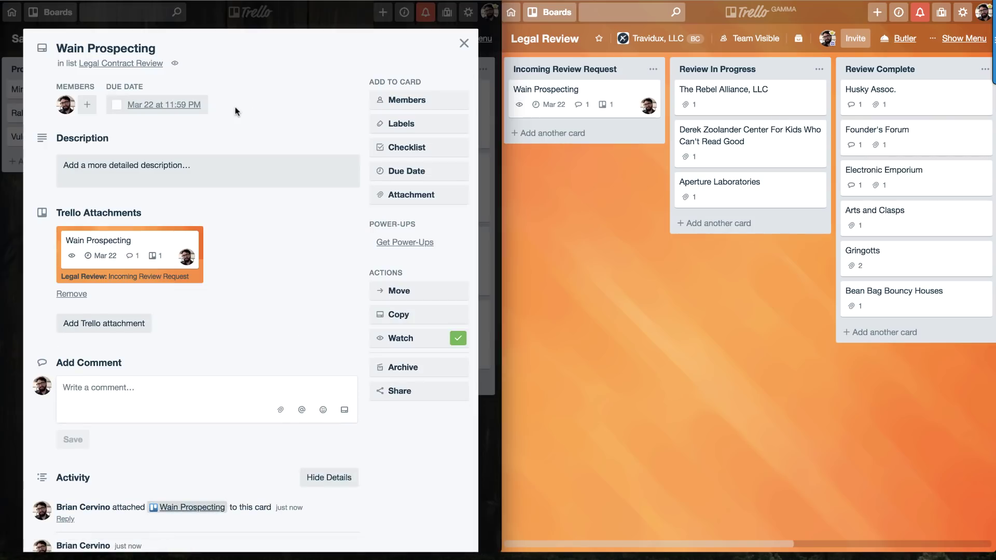
click(550, 91)
scroll(552, 171, down, 3)
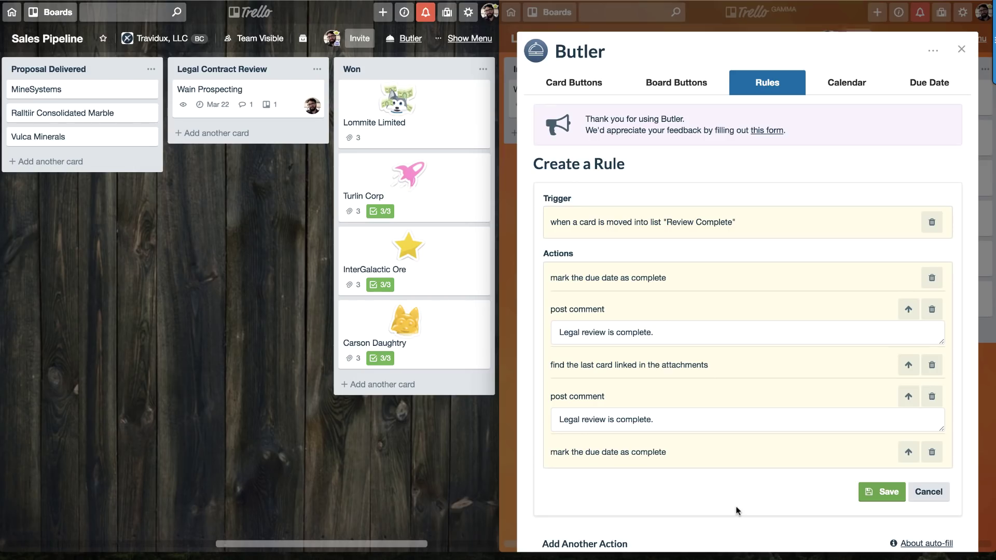
key(Escape)
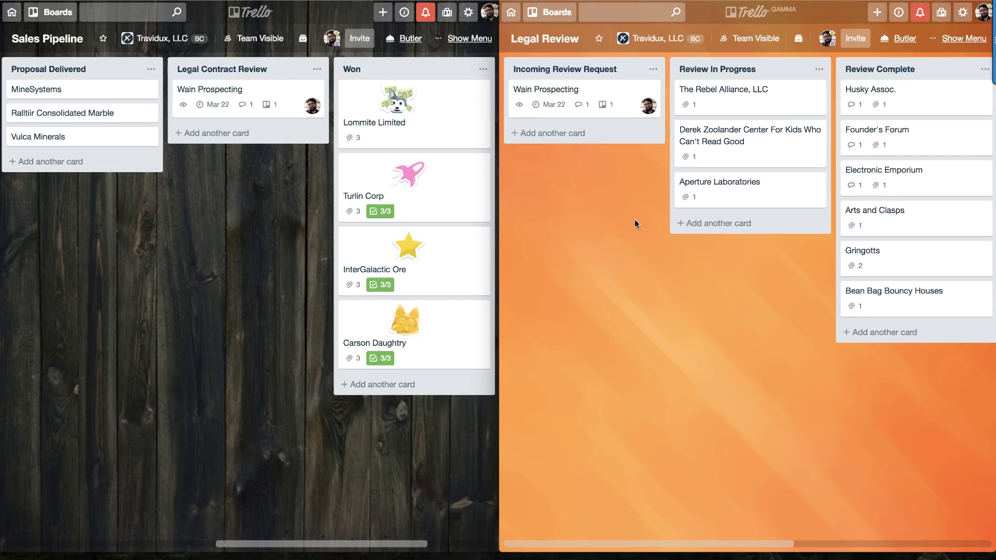
Move Wain Prospecting to Review Complete, then verify the Sales Pipeline card's Mar 22 due date and legal-review comment
drag(648, 110, 913, 93)
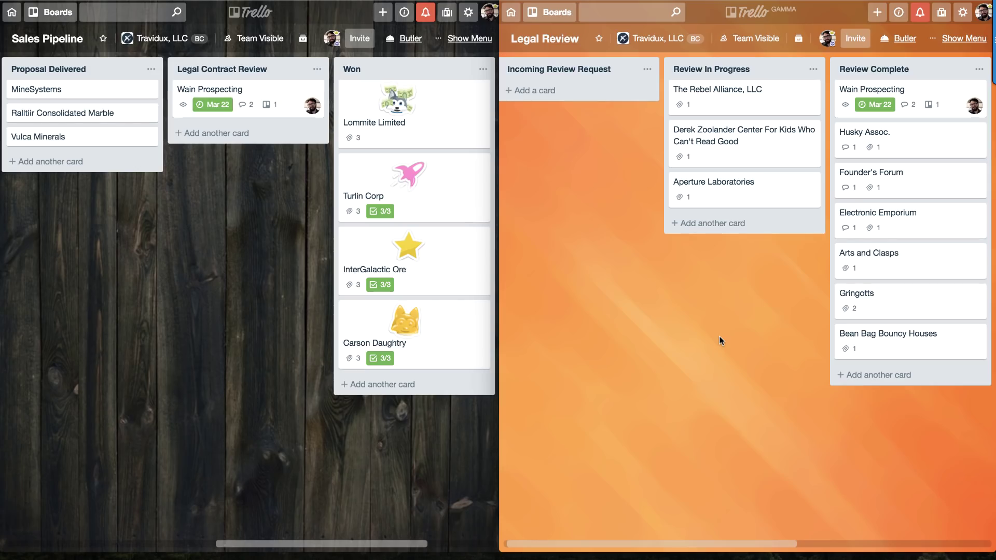
click(283, 107)
scroll(274, 199, down, 5)
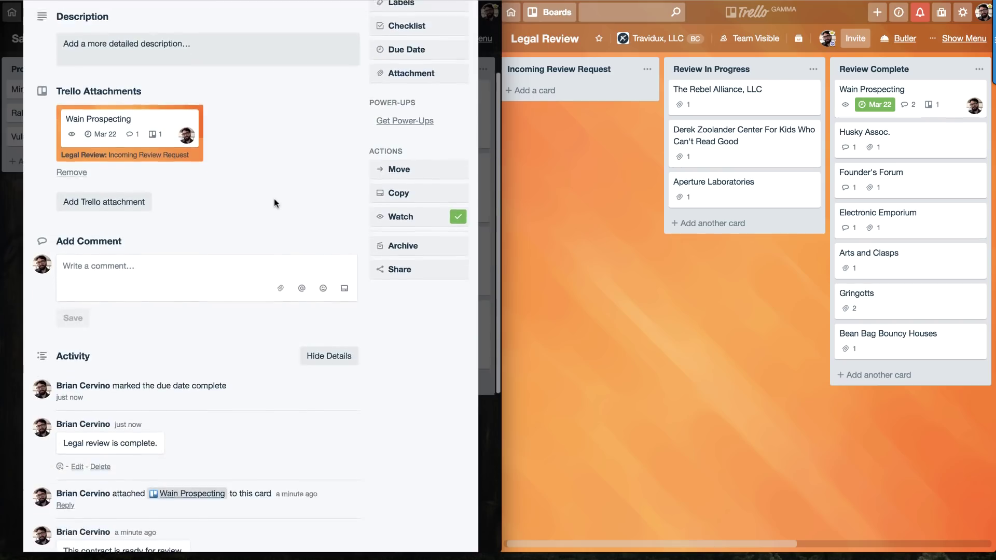
scroll(274, 199, down, 1)
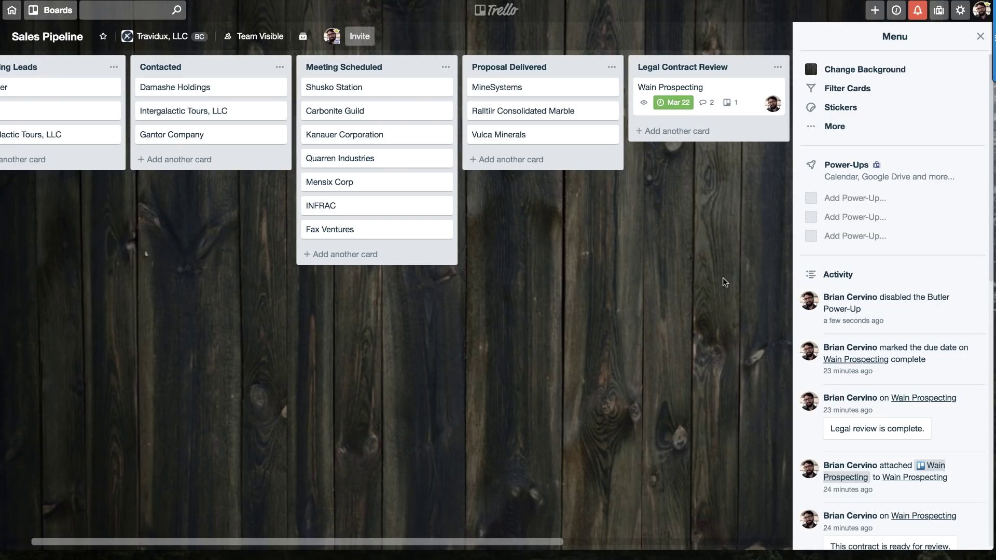
Add the Butler Power-Up to the Sales Pipeline board from the Power-Ups directory
click(839, 178)
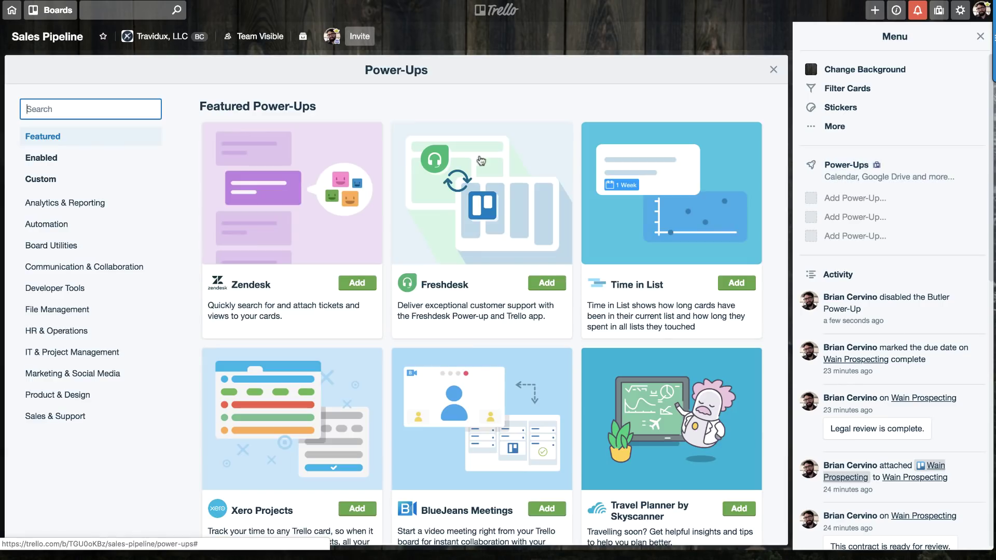
text(Butler)
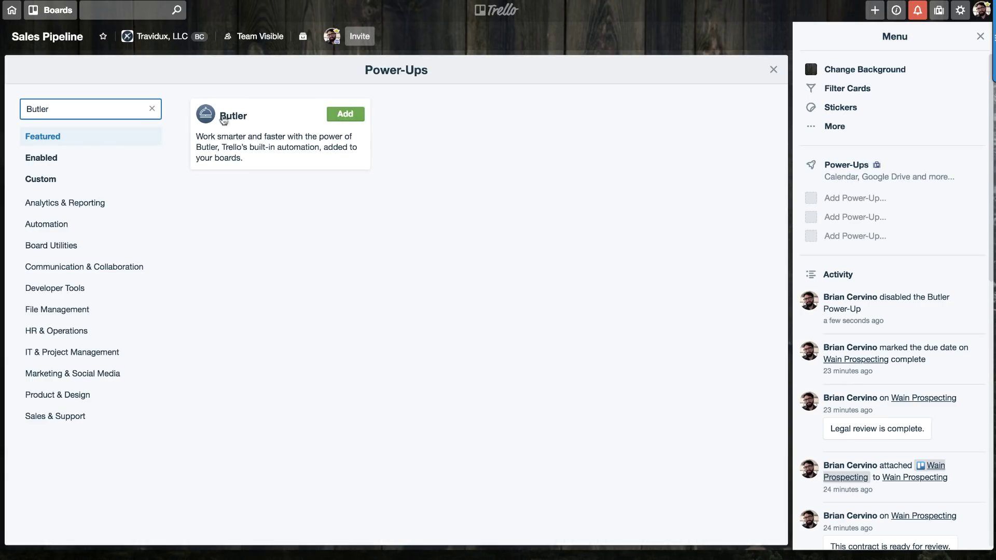
click(348, 116)
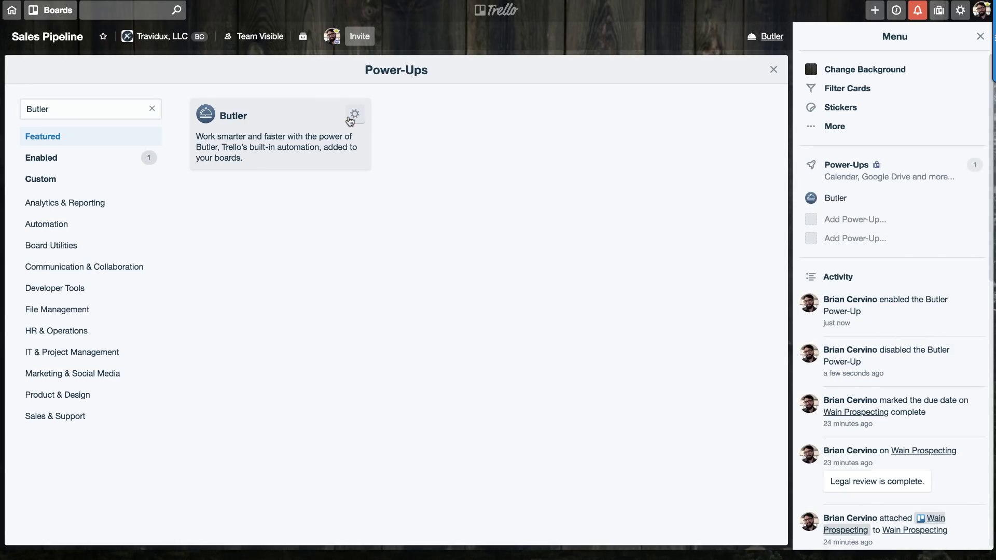
key(Escape)
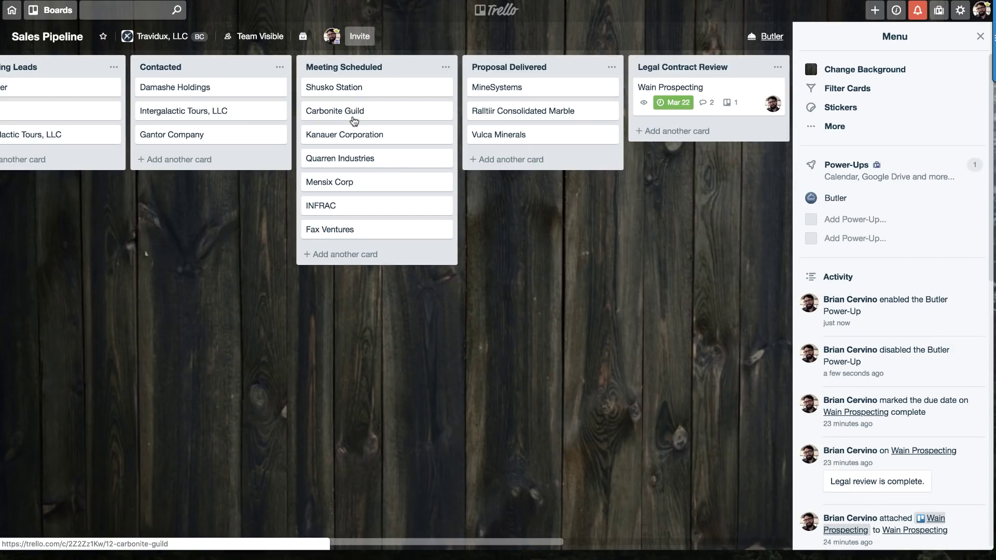
Go to Butler's settings and start a new card button
click(817, 204)
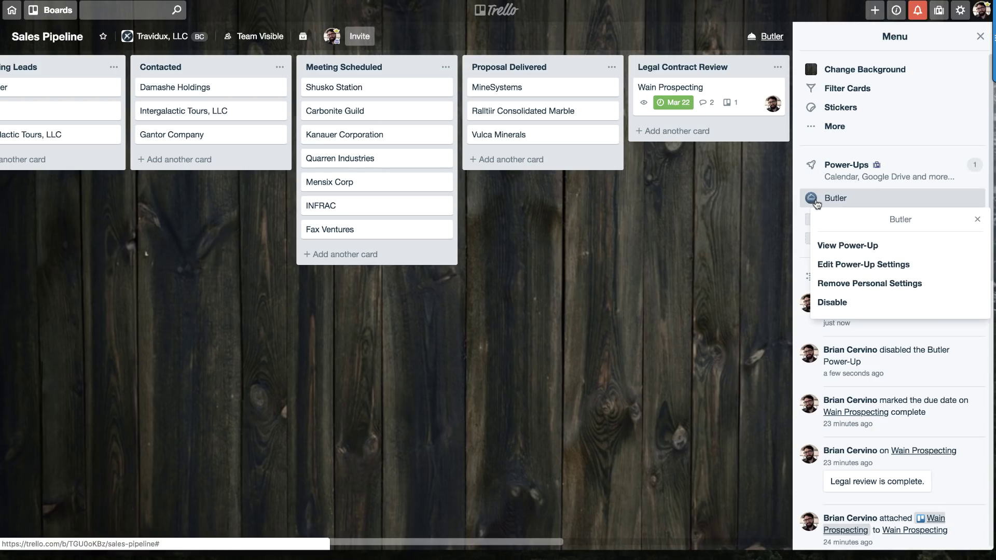
click(840, 263)
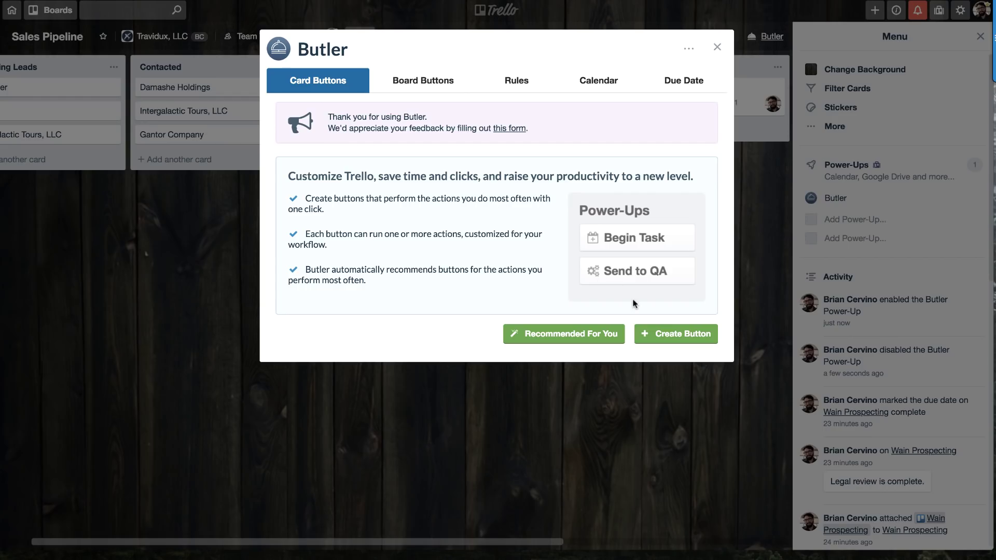
click(658, 336)
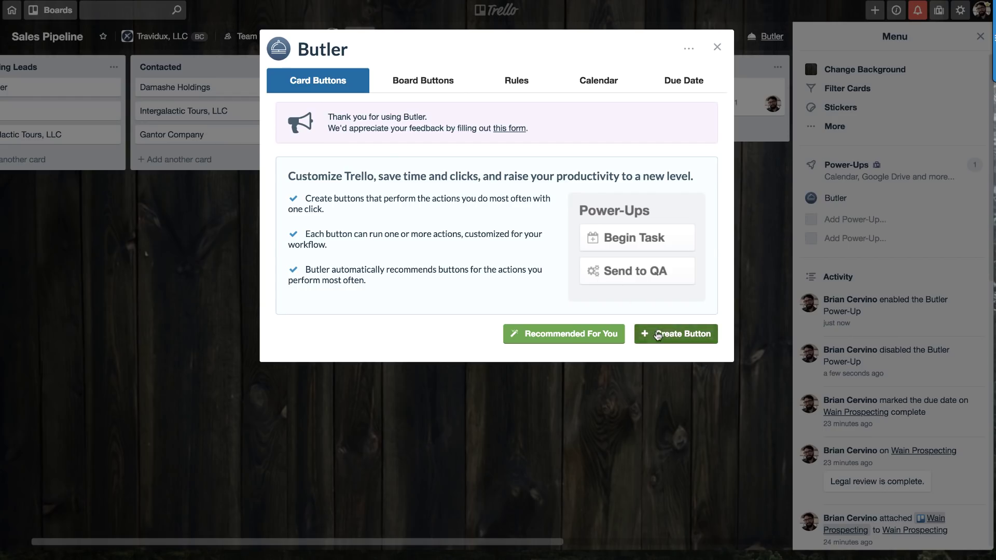